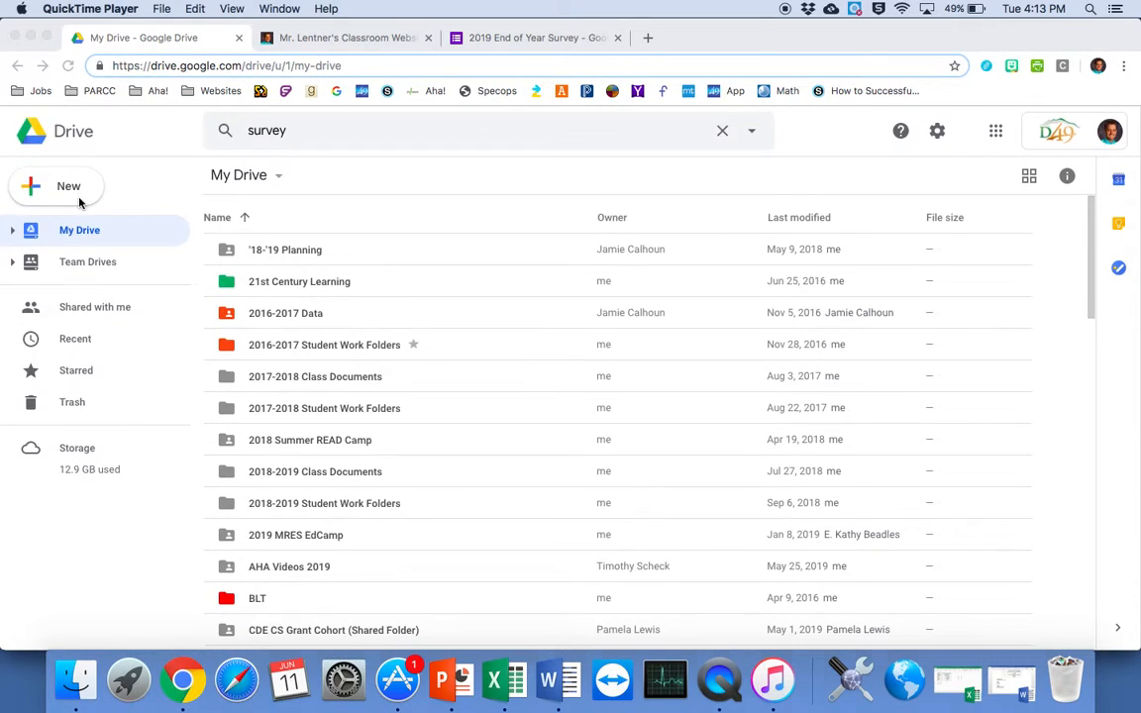
# - Create a new Google Sites site from Drive
pyautogui.click(80, 193)
pyautogui.click(80, 190)
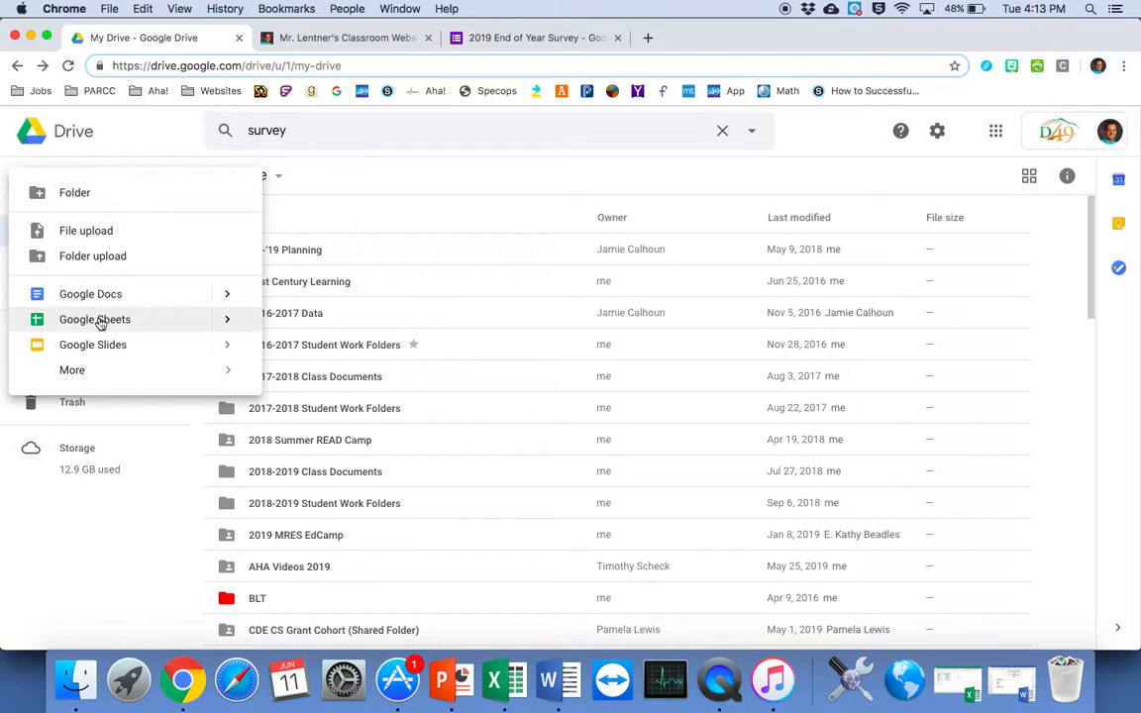
pyautogui.moveTo(144, 367)
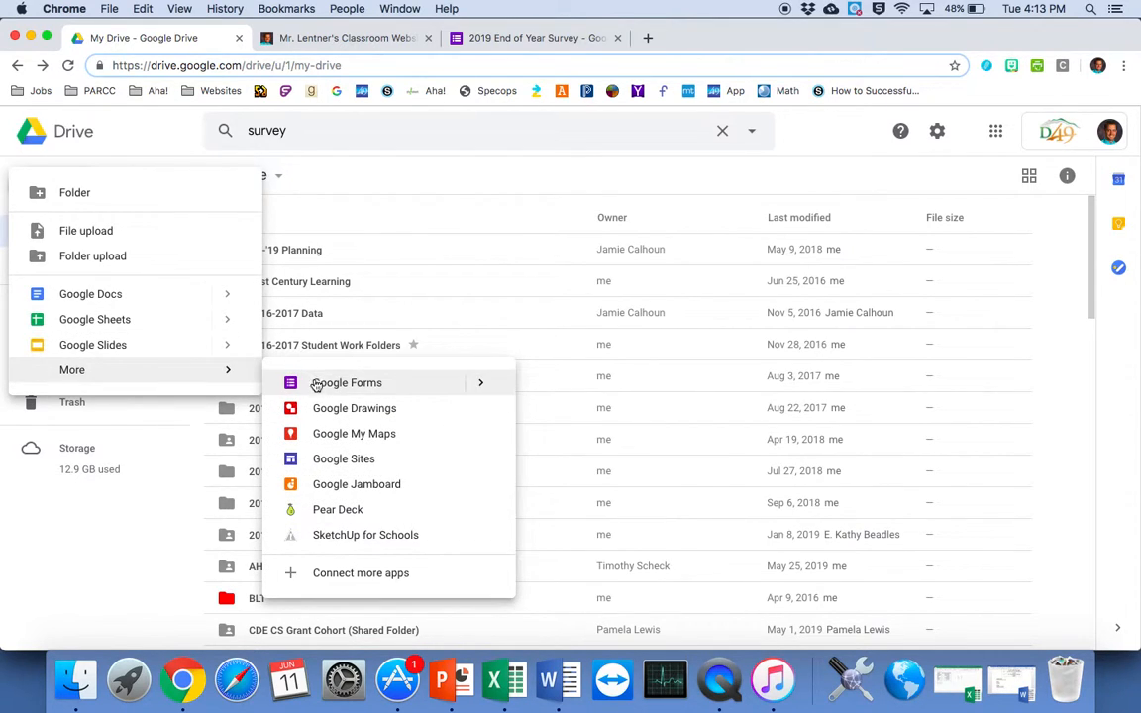
pyautogui.click(337, 461)
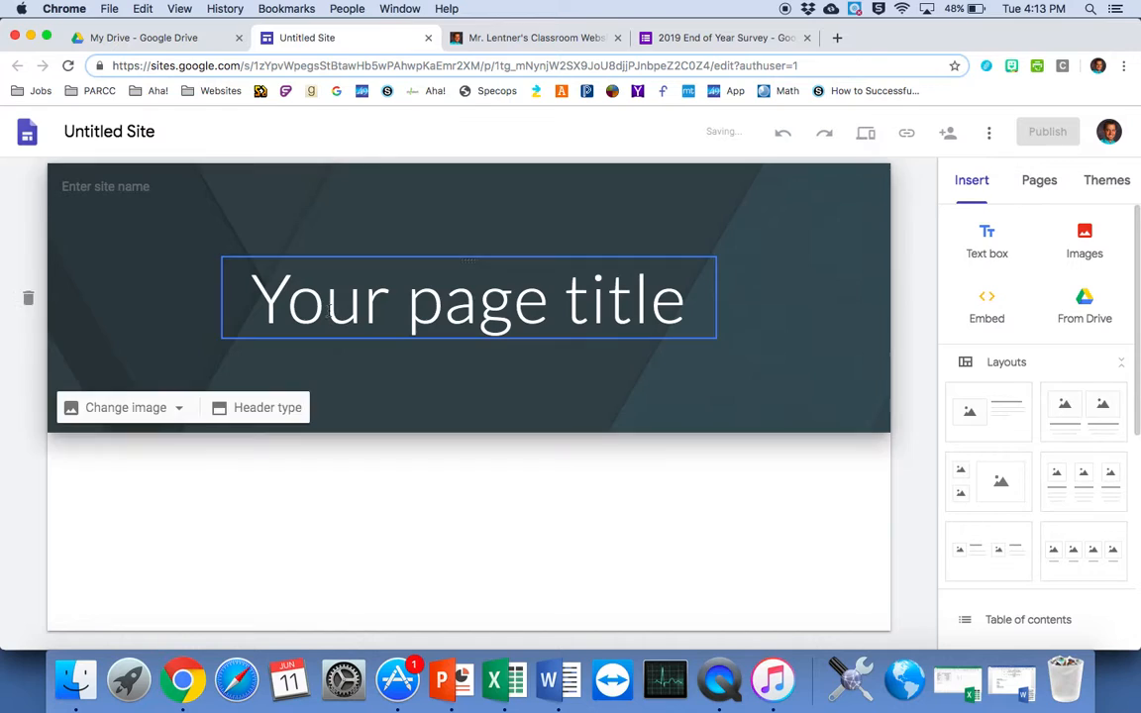
# - Rename the untitled site with the teacher's surname in possessive form followed by "Class Website"
pyautogui.click(132, 131)
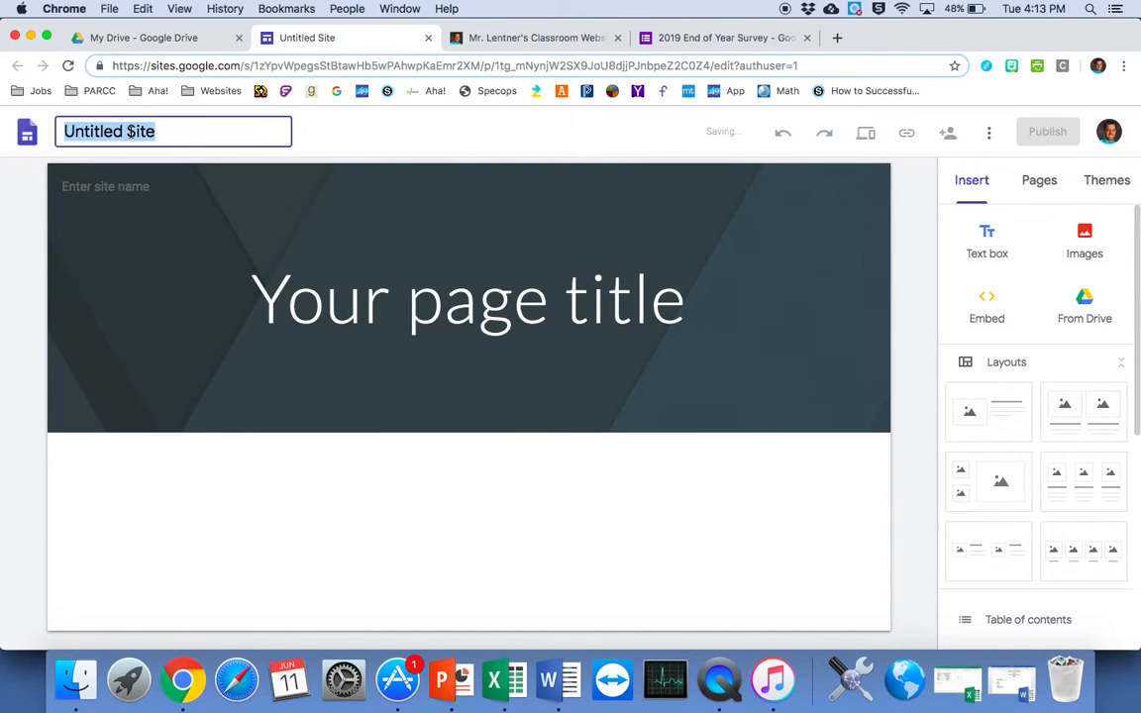
pyautogui.write('Le')
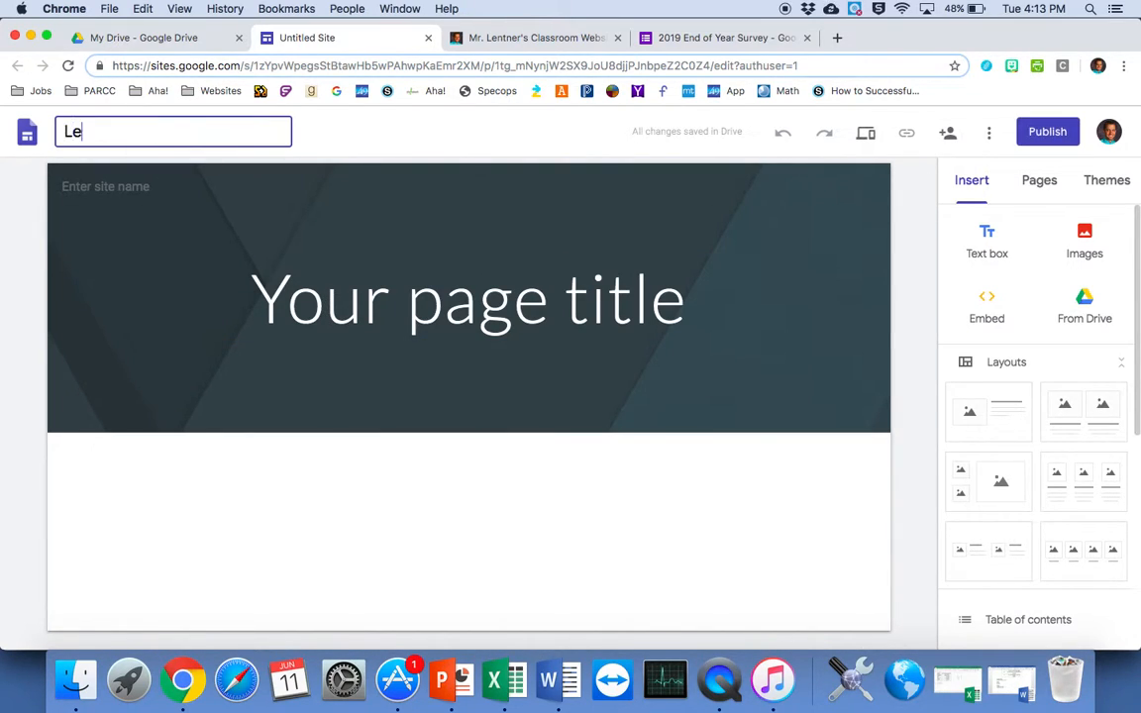
pyautogui.write("ntner's Class Website")
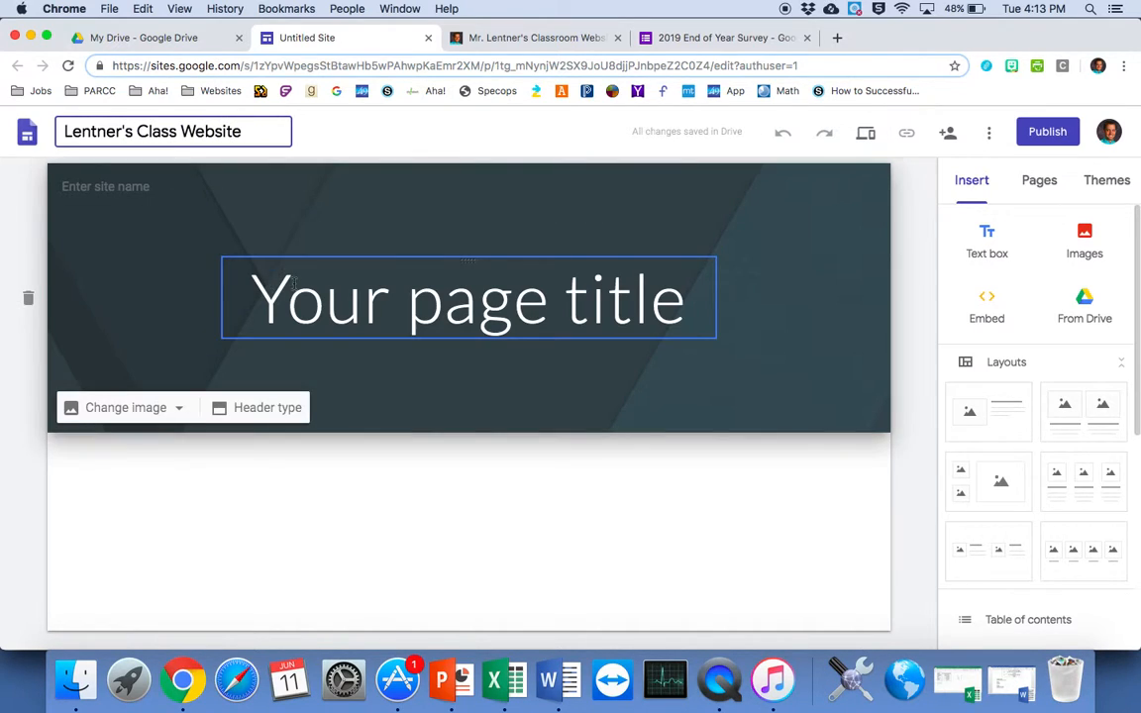
# - Replace the placeholder page title with the teacher's surname in possessive form followed by "Site"
pyautogui.click(470, 301)
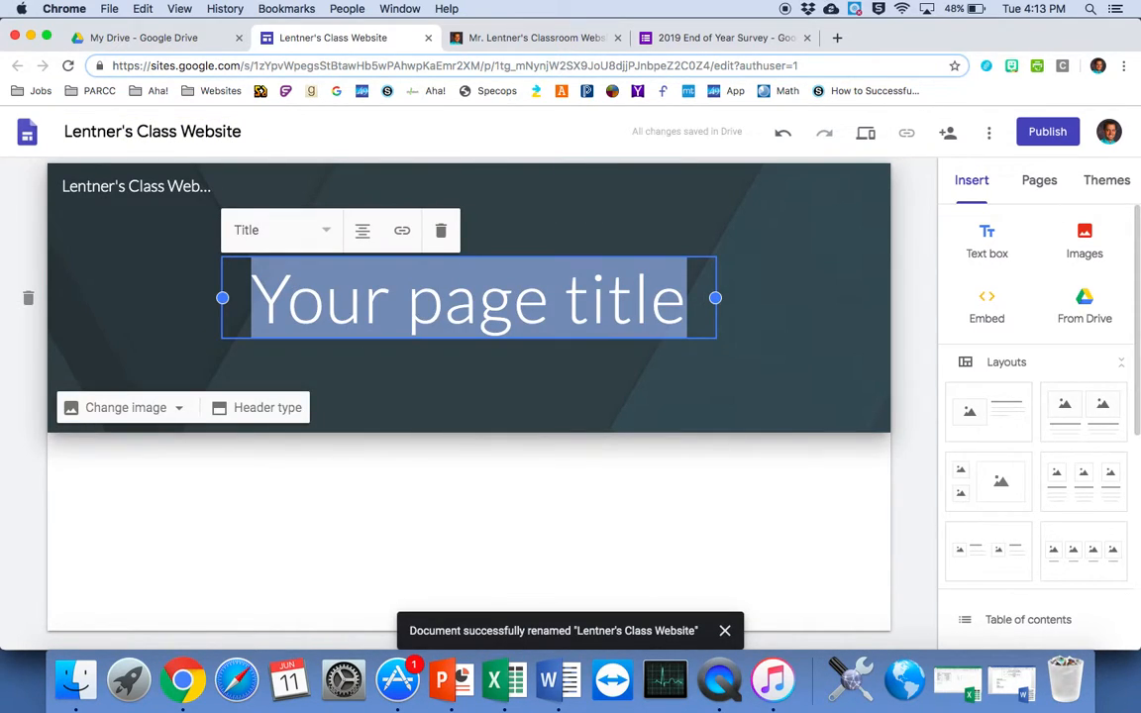
pyautogui.write('Lentner')
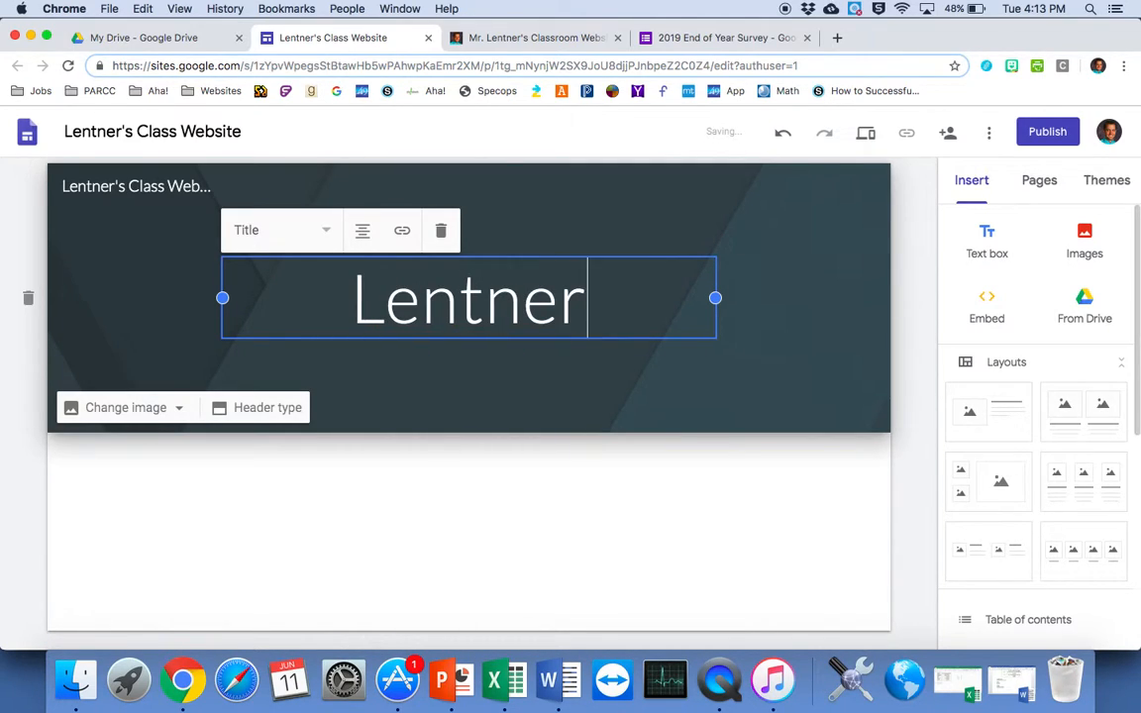
pyautogui.write("'s ")
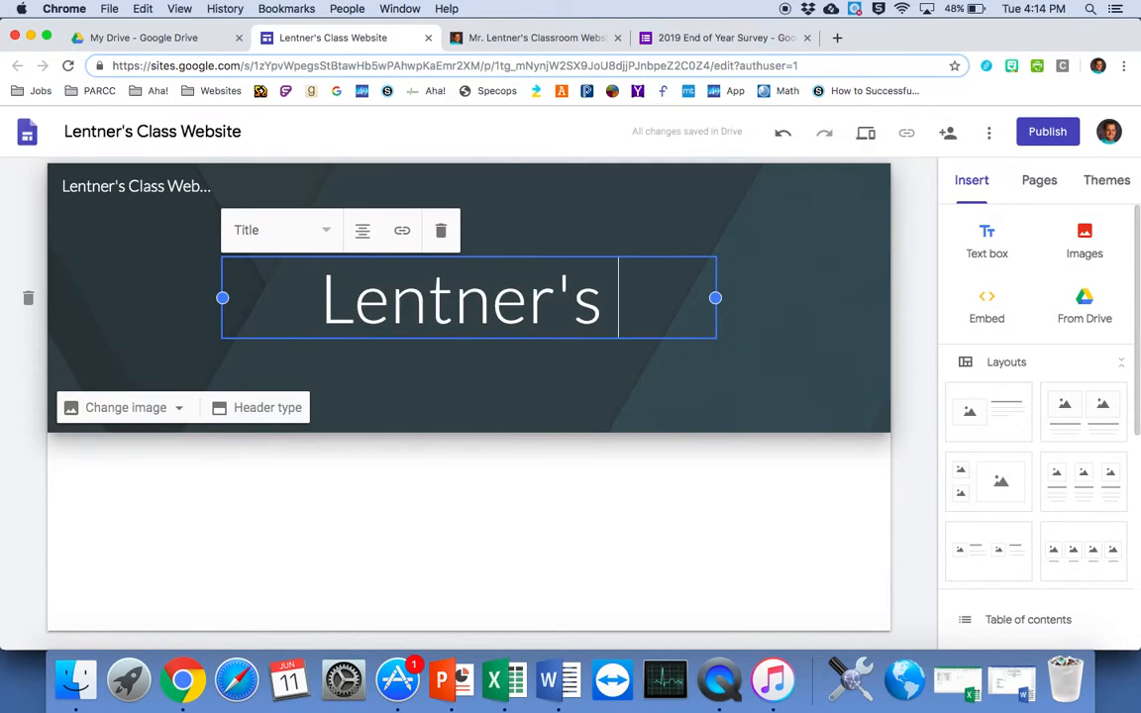
pyautogui.write('Site')
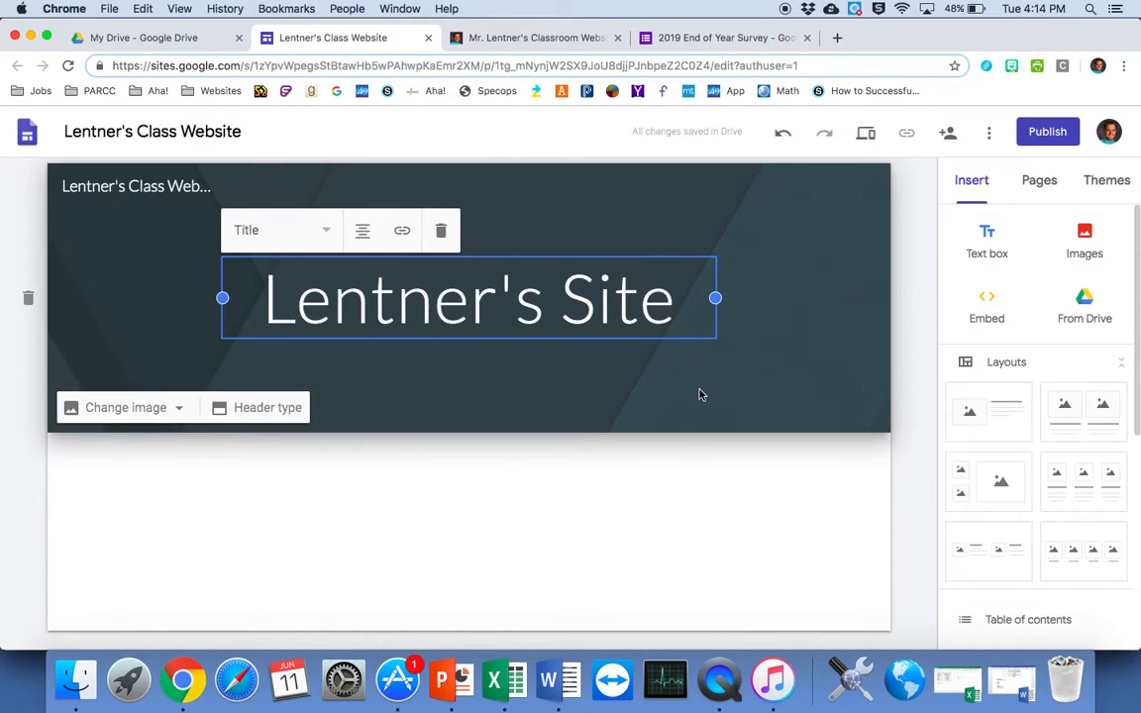
pyautogui.click(699, 395)
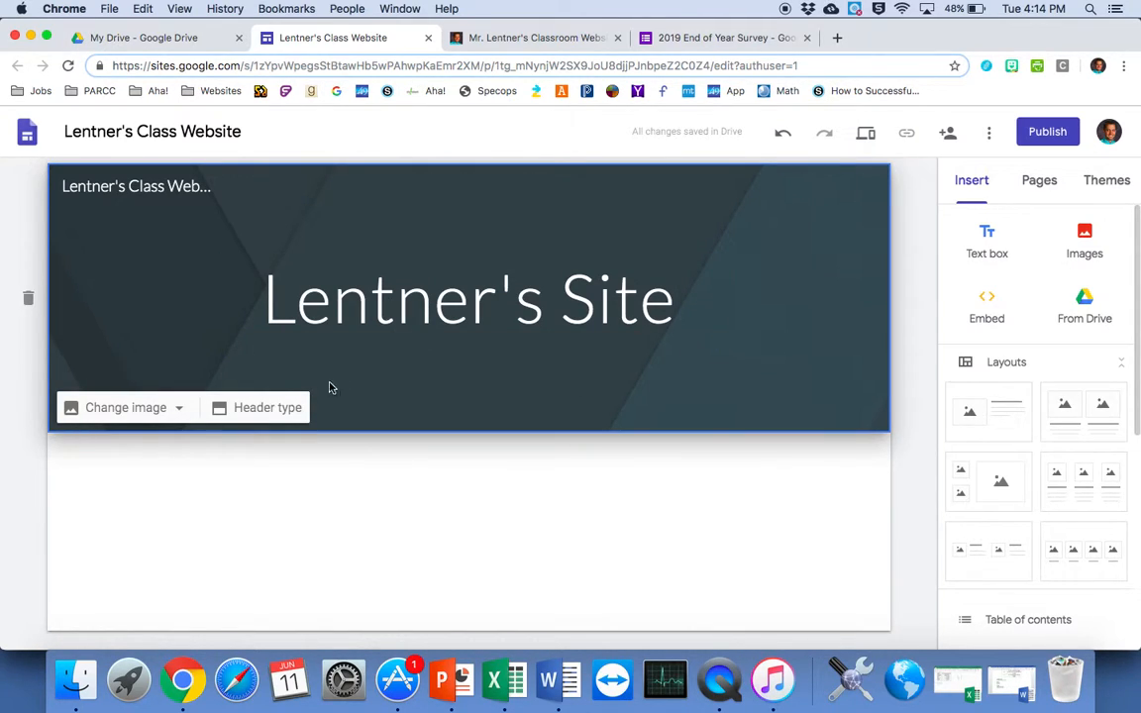
# - Try the Cover and Title only header types and return the header to Banner
pyautogui.click(285, 410)
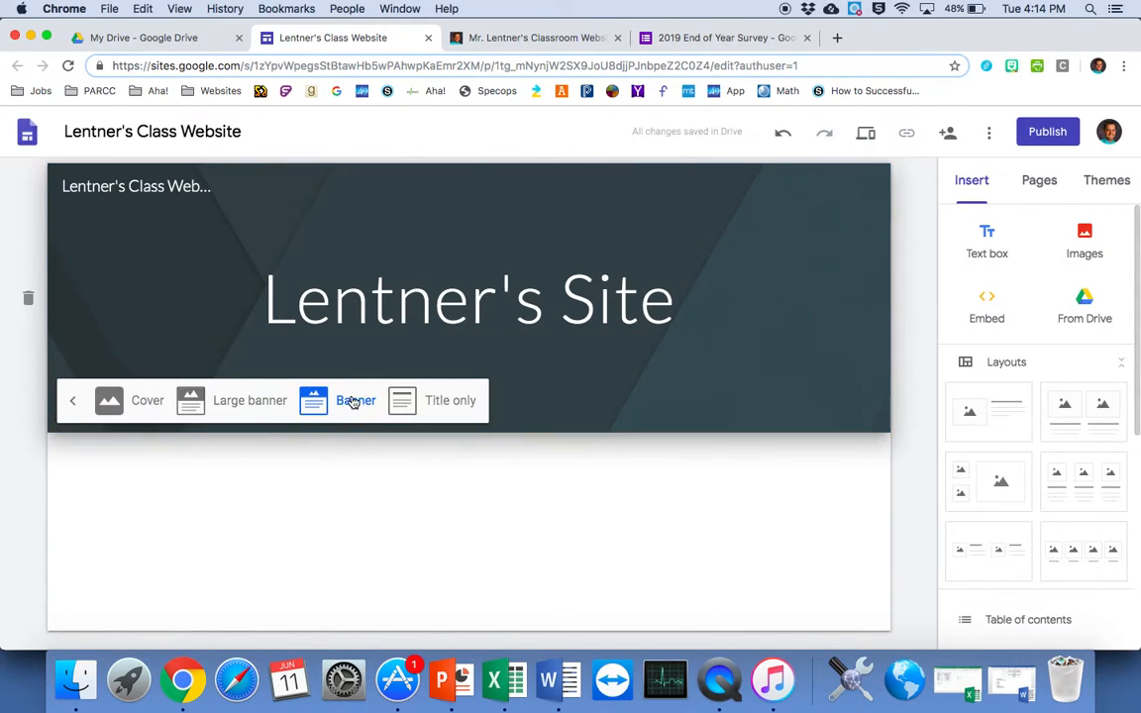
pyautogui.click(256, 412)
pyautogui.click(155, 543)
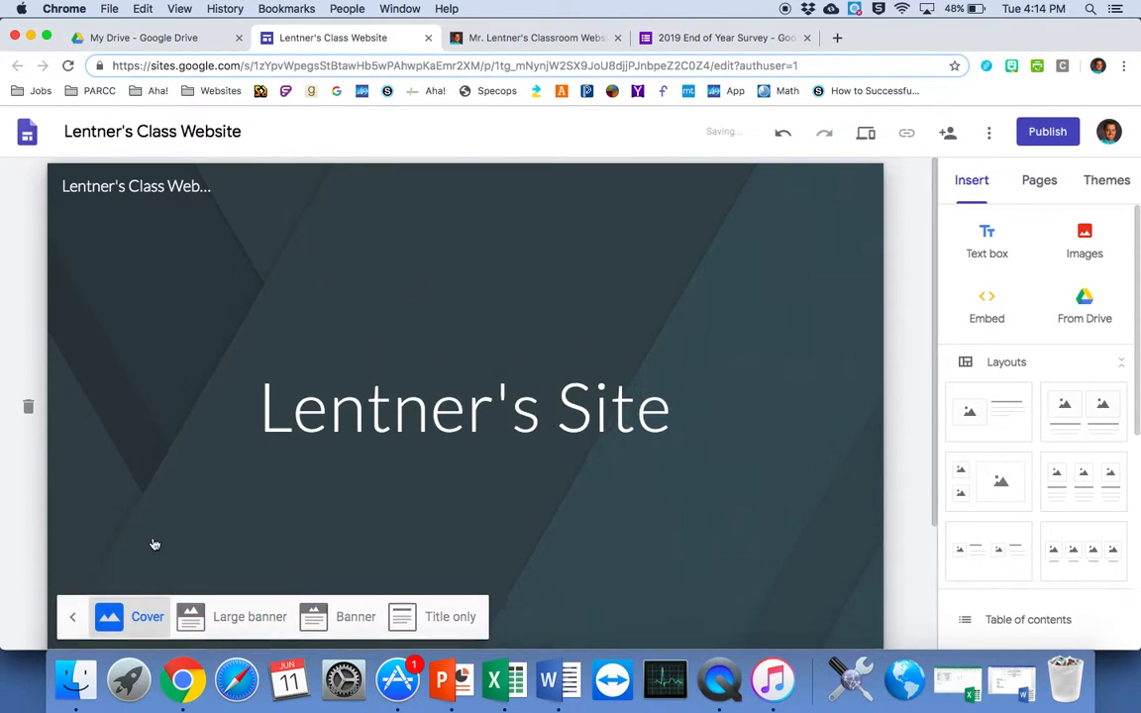
pyautogui.click(441, 617)
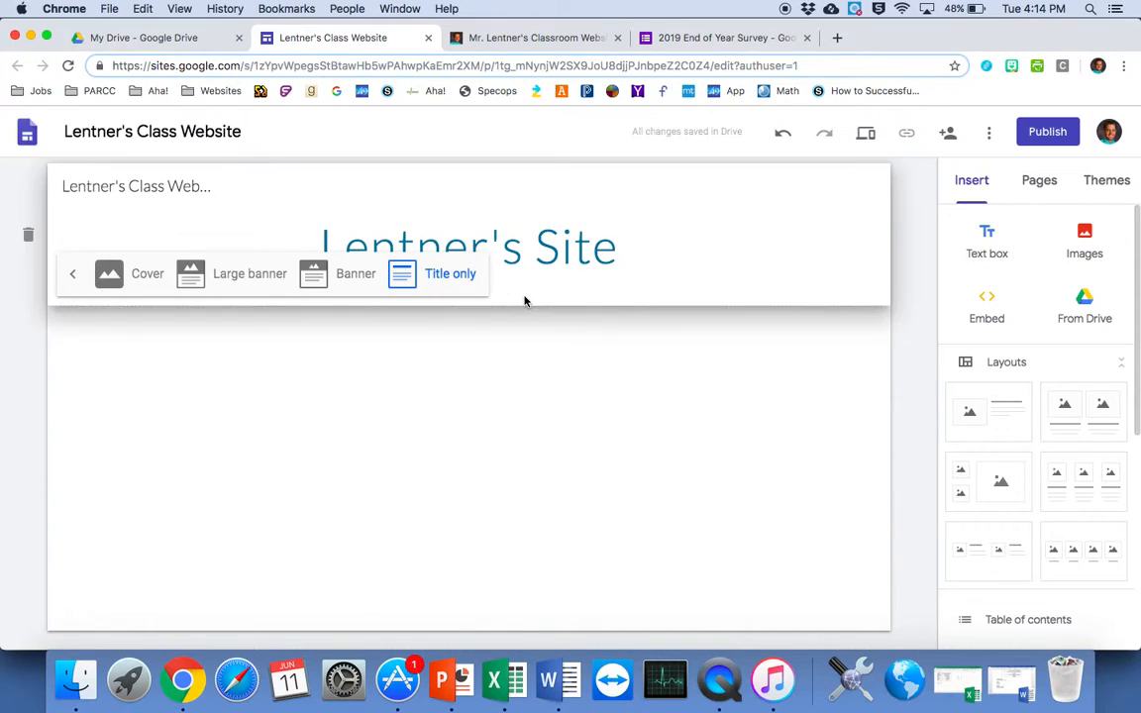
pyautogui.click(339, 274)
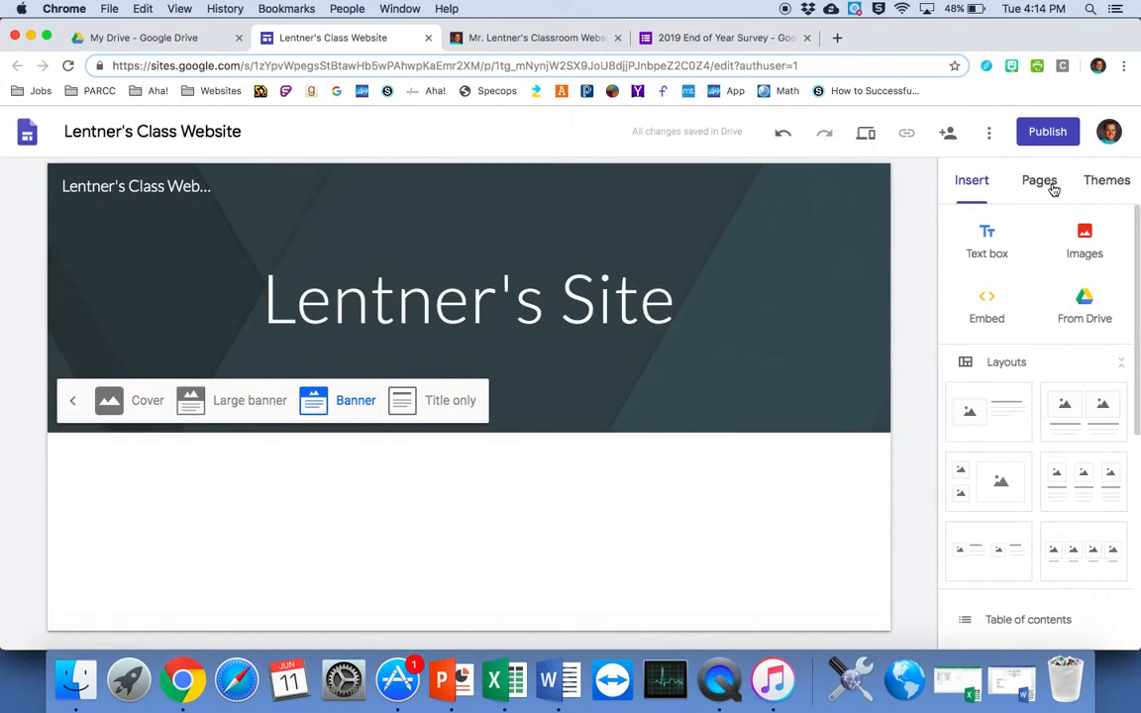
# - Try the Diplomat theme and the Vision theme with its pink colour, and apply the Aristotle theme to the site
pyautogui.click(1108, 183)
pyautogui.click(991, 309)
pyautogui.click(1021, 309)
pyautogui.click(1034, 411)
pyautogui.click(1033, 495)
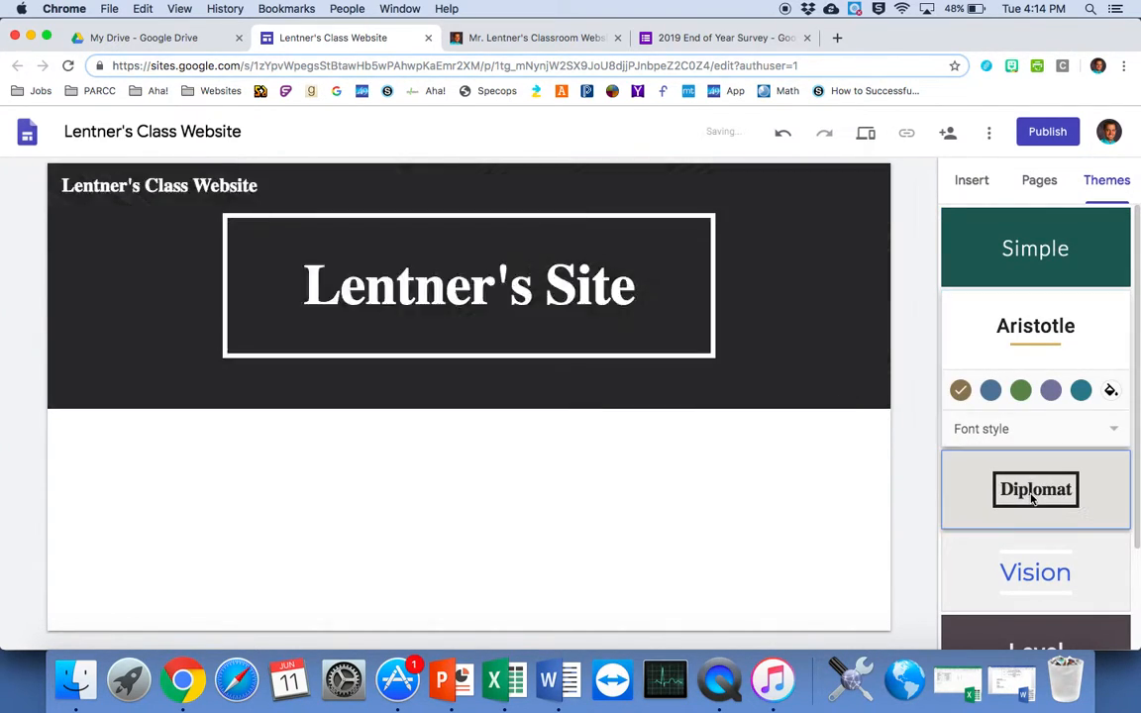
pyautogui.click(1026, 573)
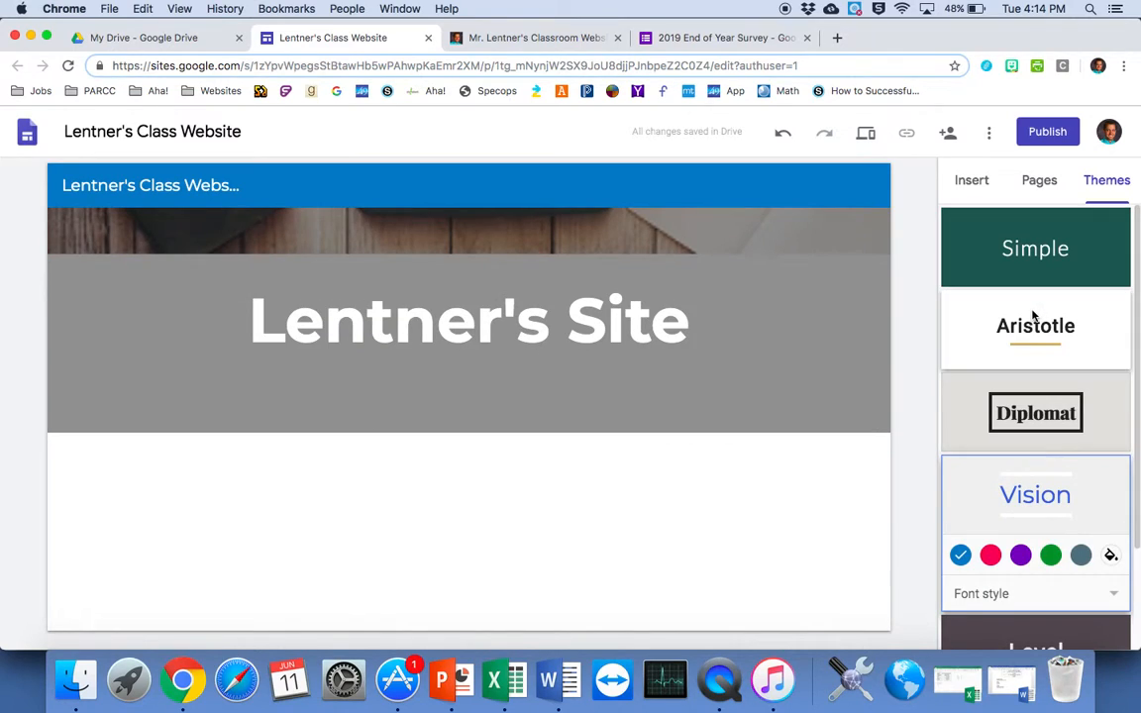
pyautogui.click(991, 555)
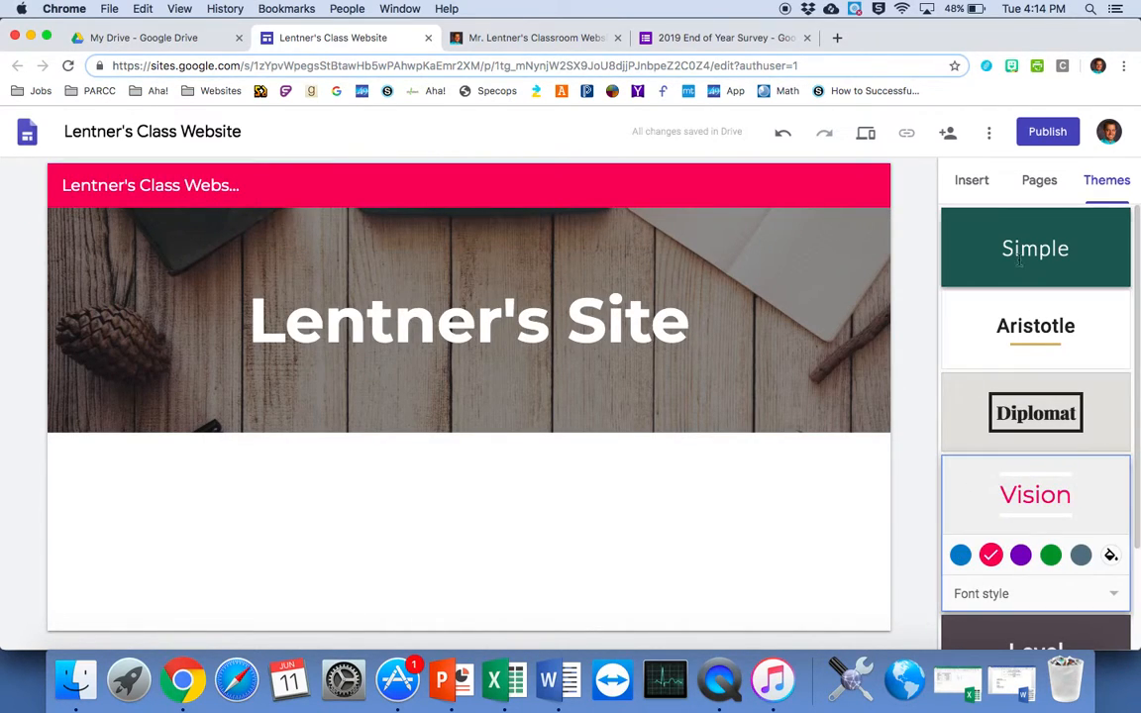
pyautogui.click(1034, 340)
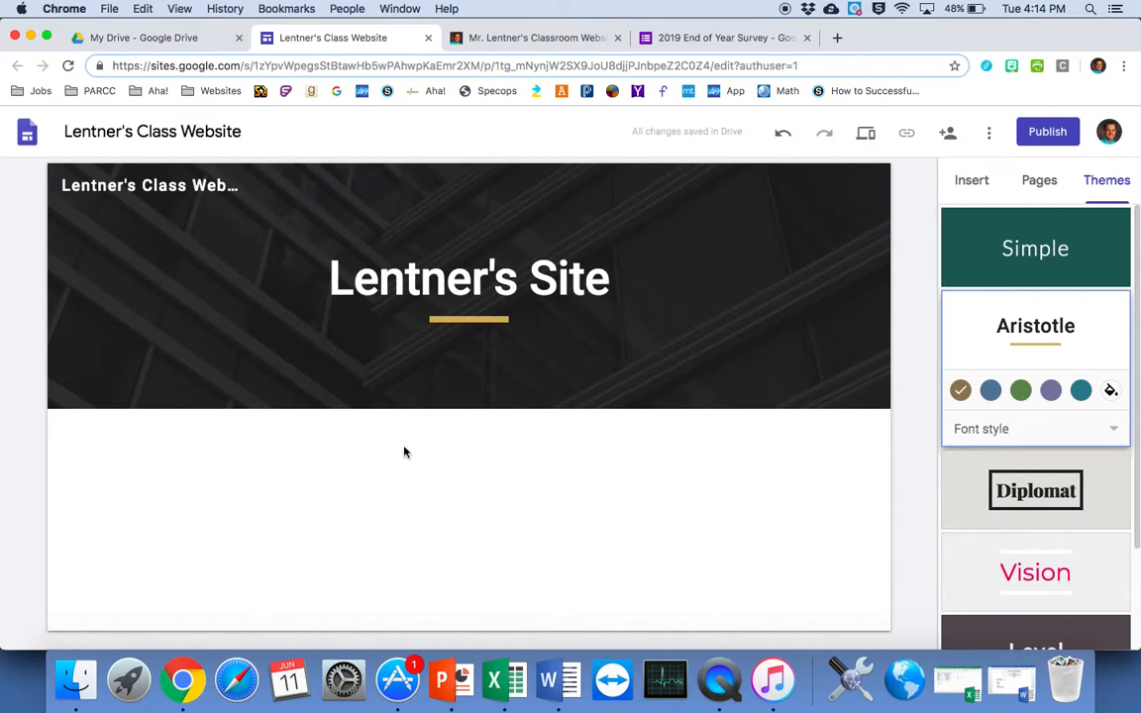
pyautogui.doubleClick(340, 436)
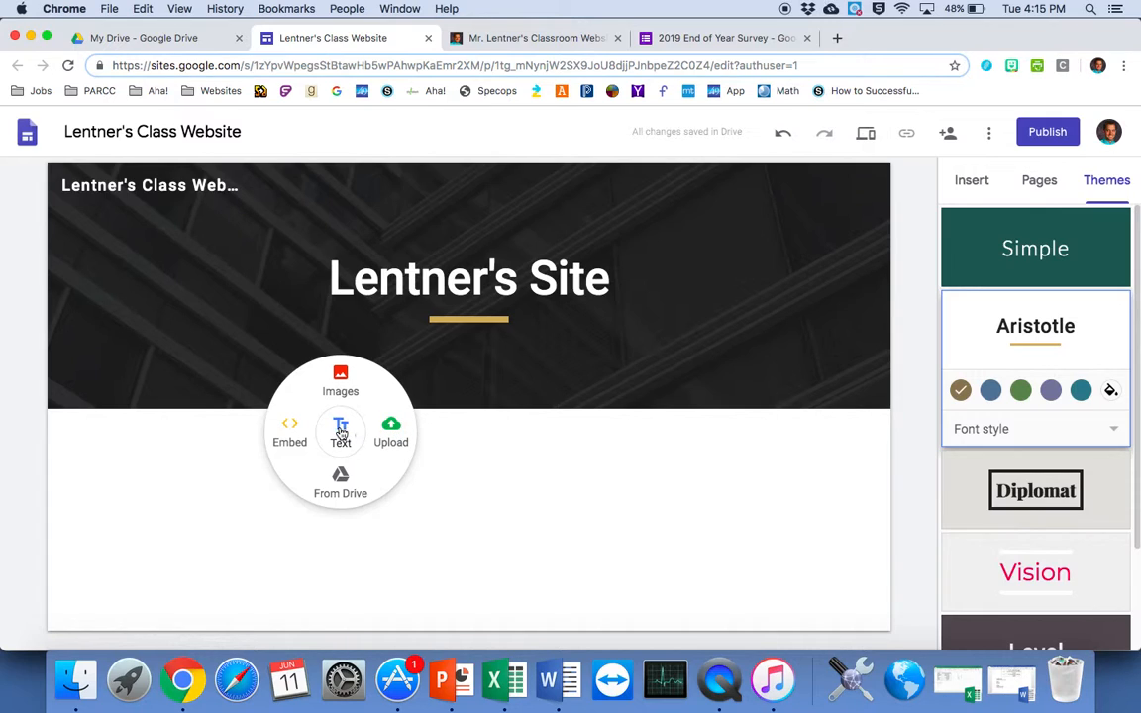
pyautogui.click(453, 448)
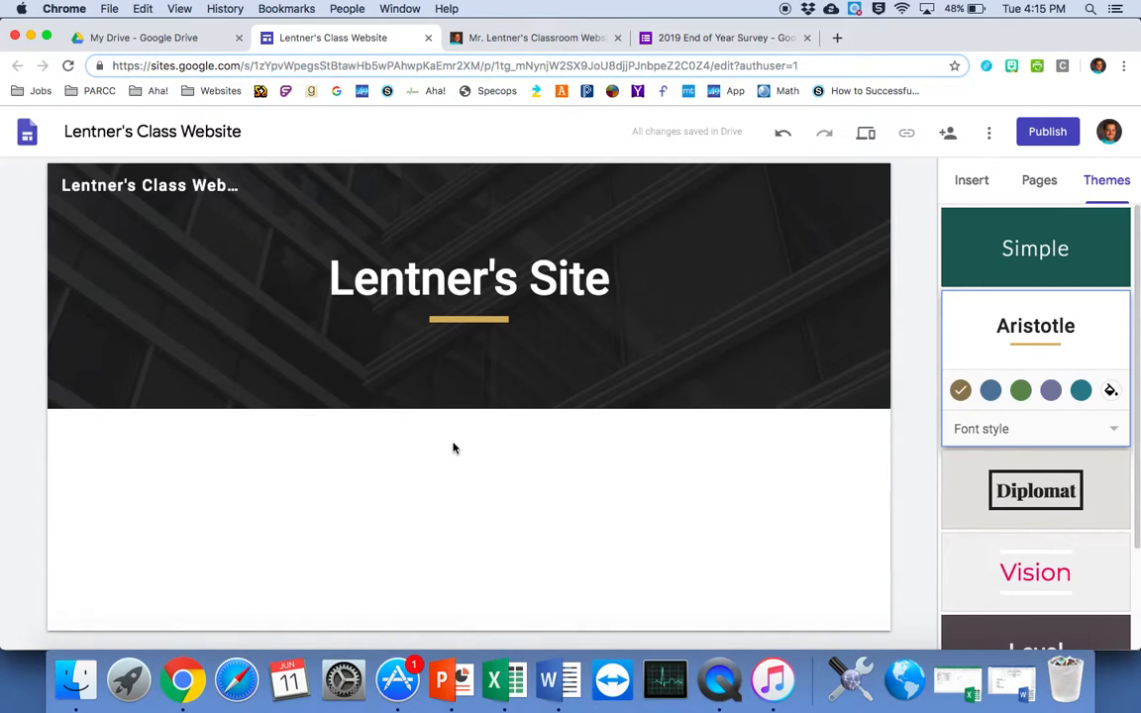
# - Insert a text box below the header and set its section style to Emphasis 2
pyautogui.click(976, 181)
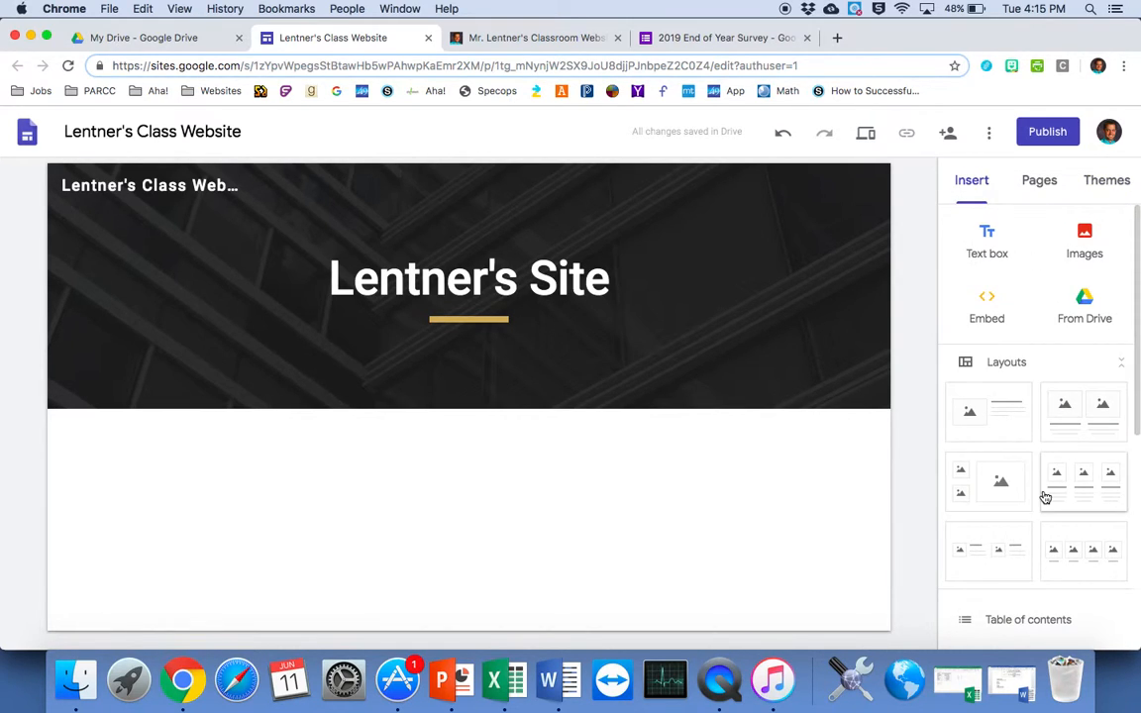
pyautogui.scroll(-10, 1045, 498)
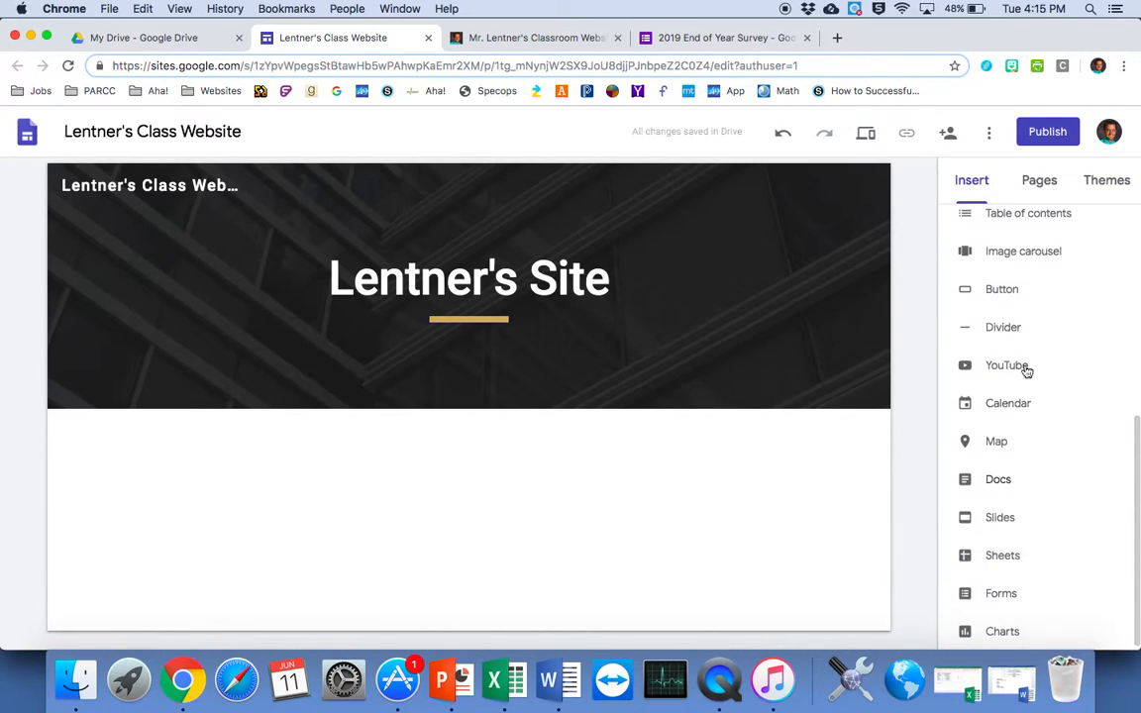
pyautogui.scroll(10, 1003, 530)
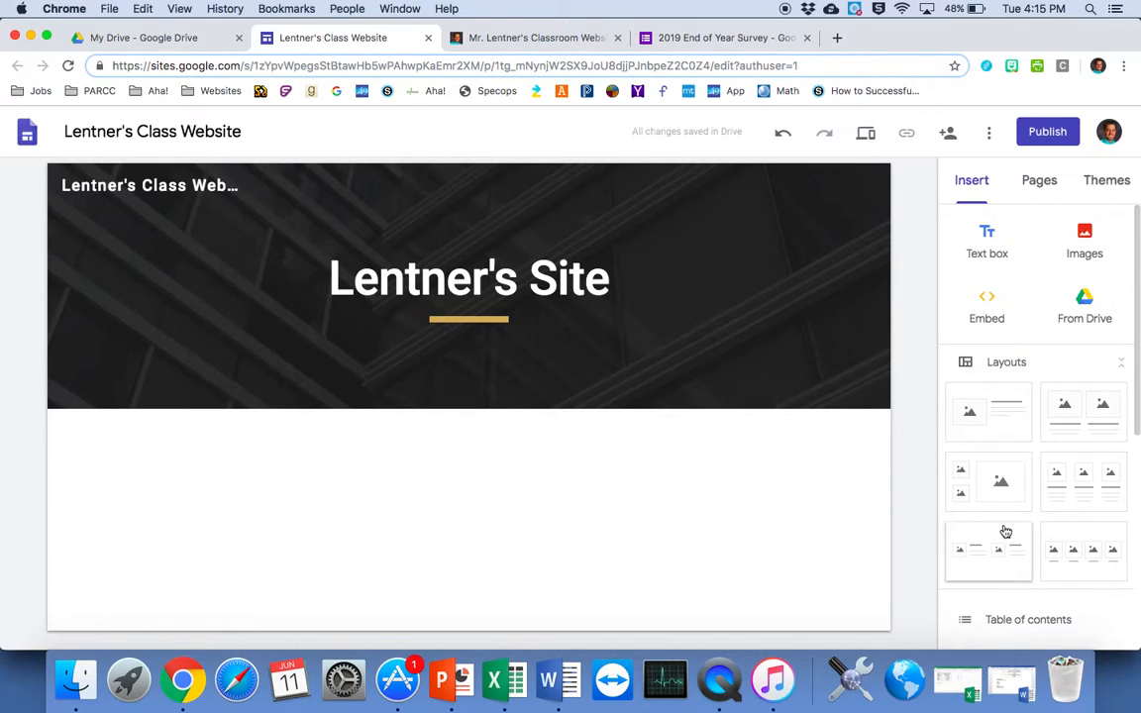
pyautogui.click(987, 249)
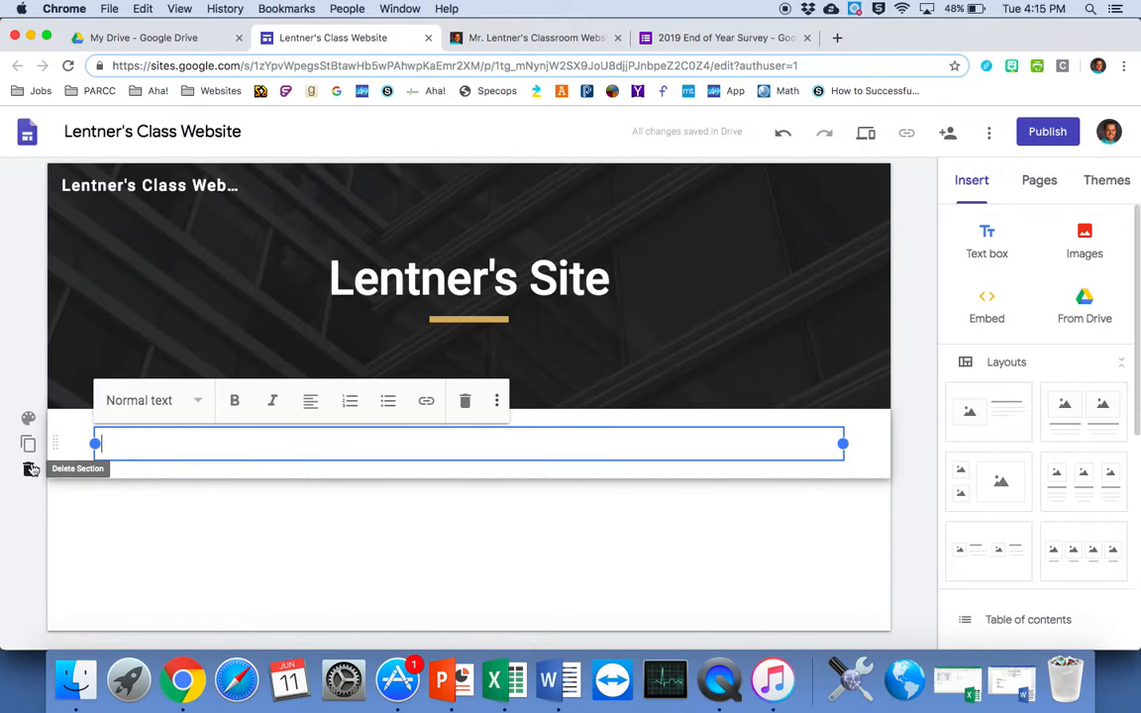
pyautogui.click(27, 419)
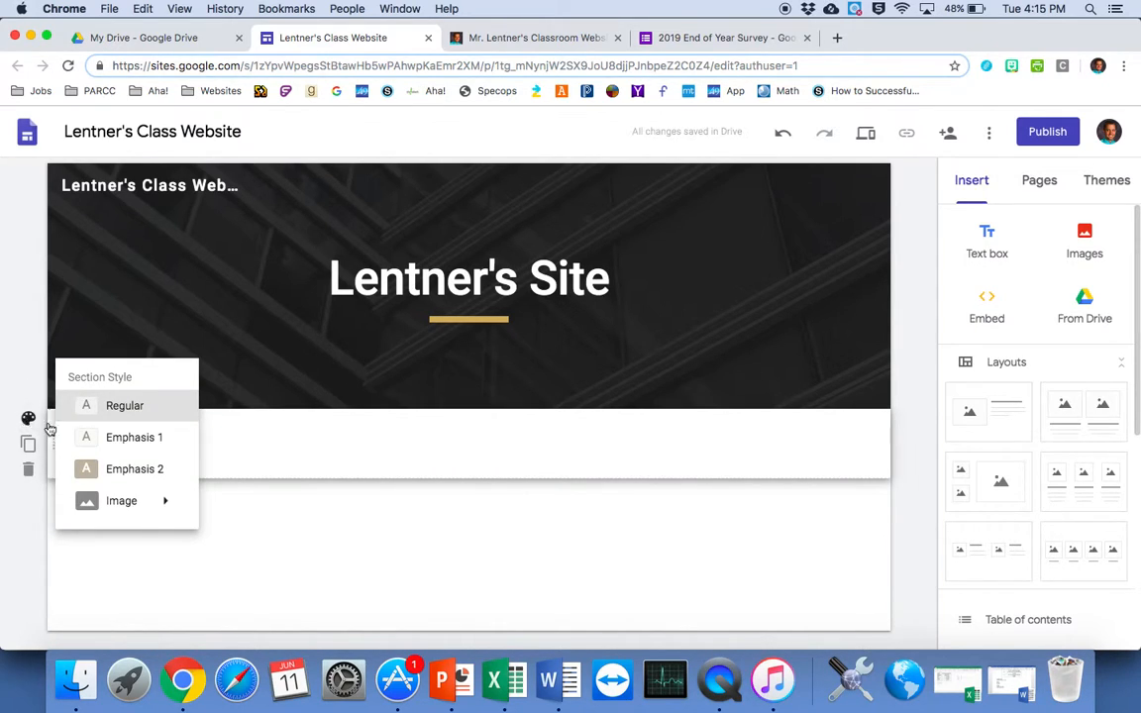
pyautogui.click(132, 470)
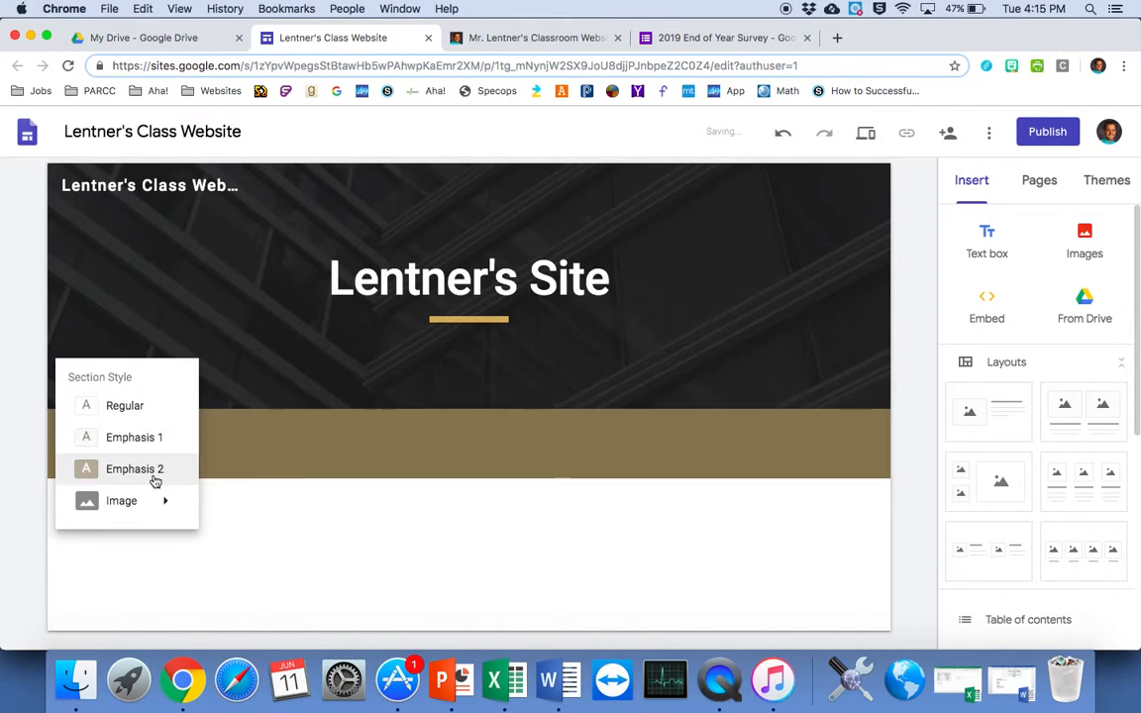
# - Enter "Links" in the new text box in the Heading style and centre it
pyautogui.click(363, 440)
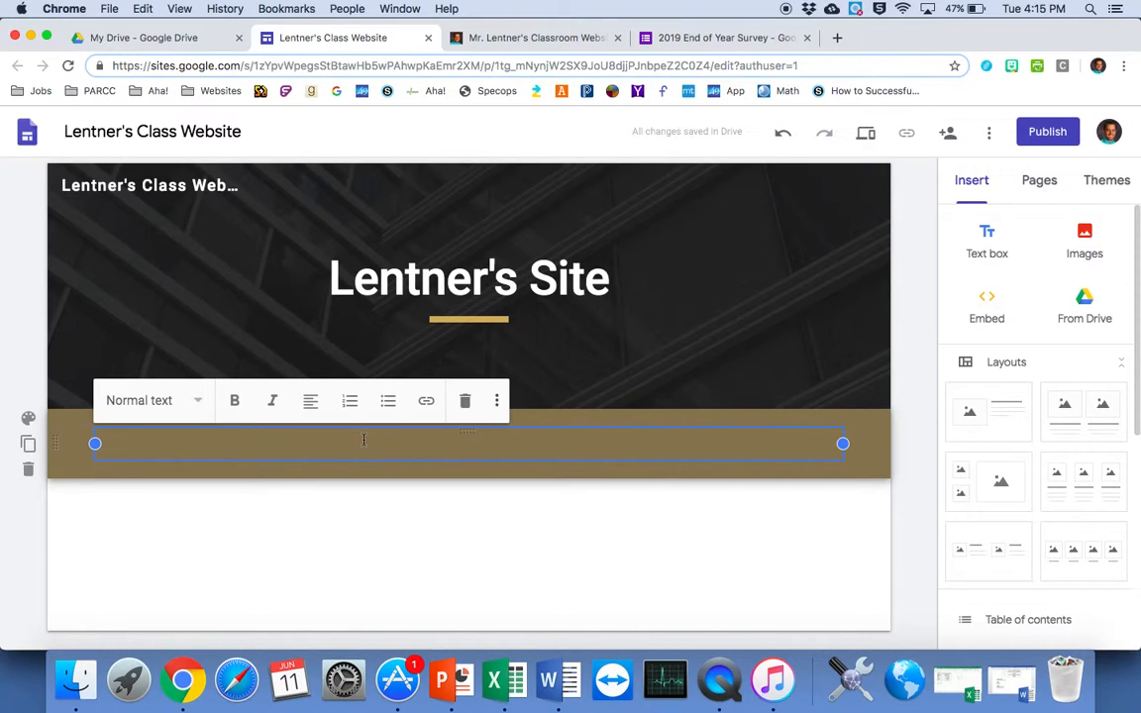
pyautogui.click(197, 401)
pyautogui.click(172, 466)
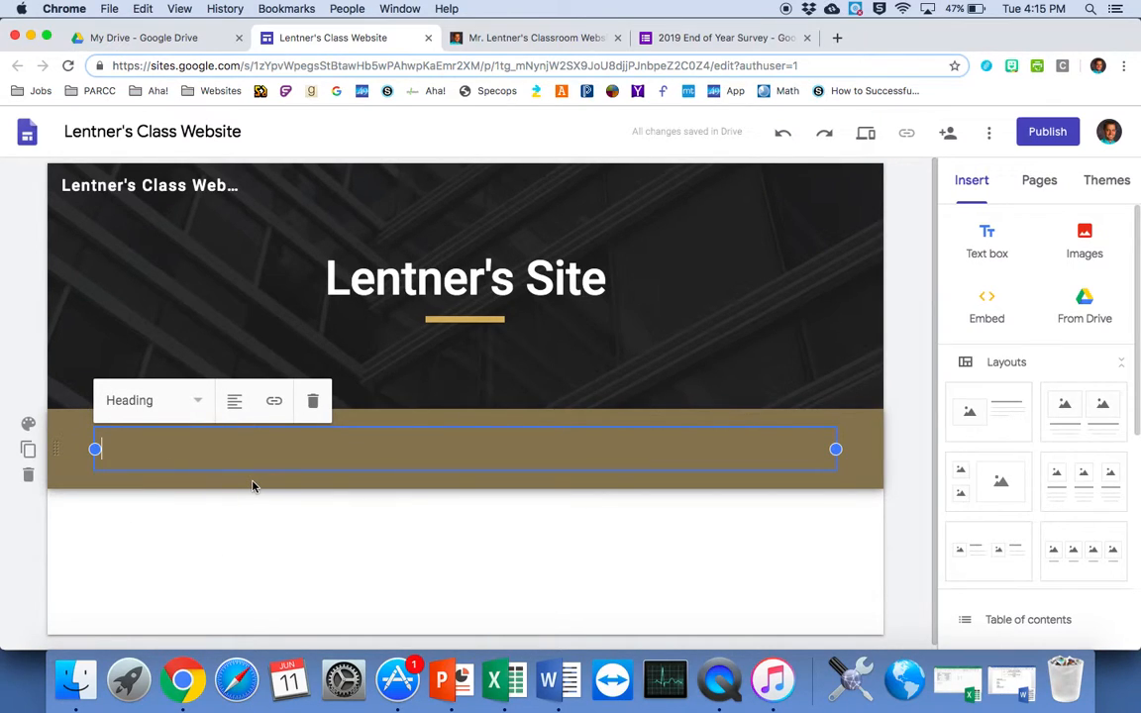
pyautogui.write('Links')
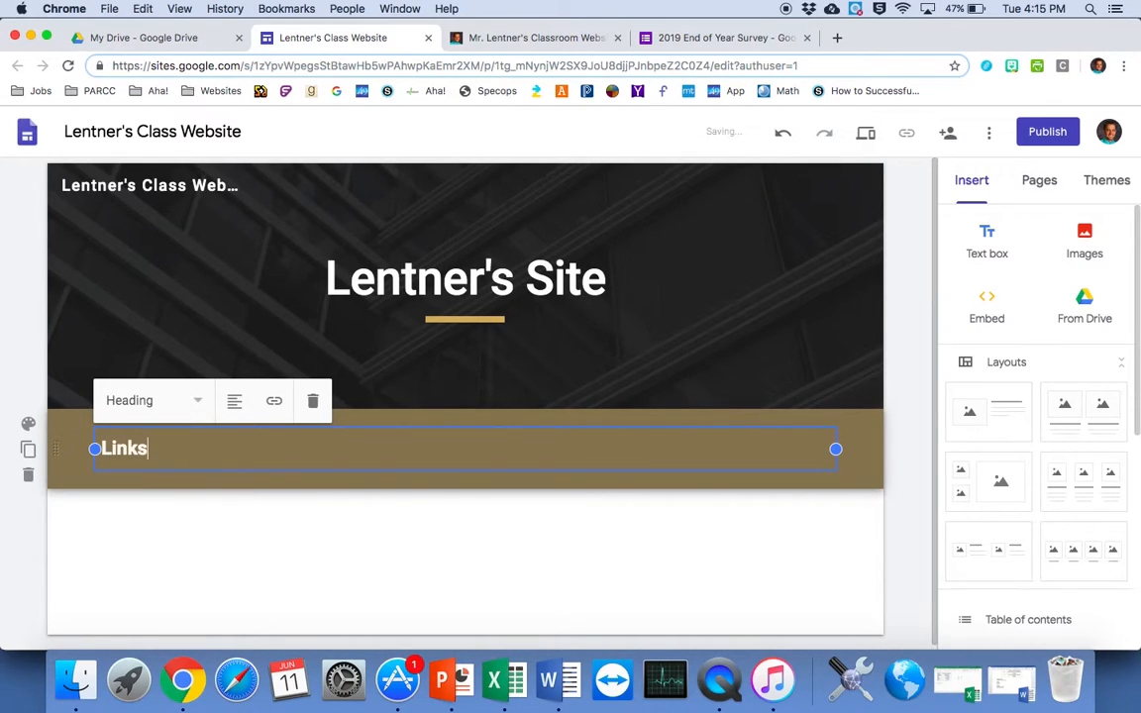
pyautogui.click(233, 400)
pyautogui.click(237, 445)
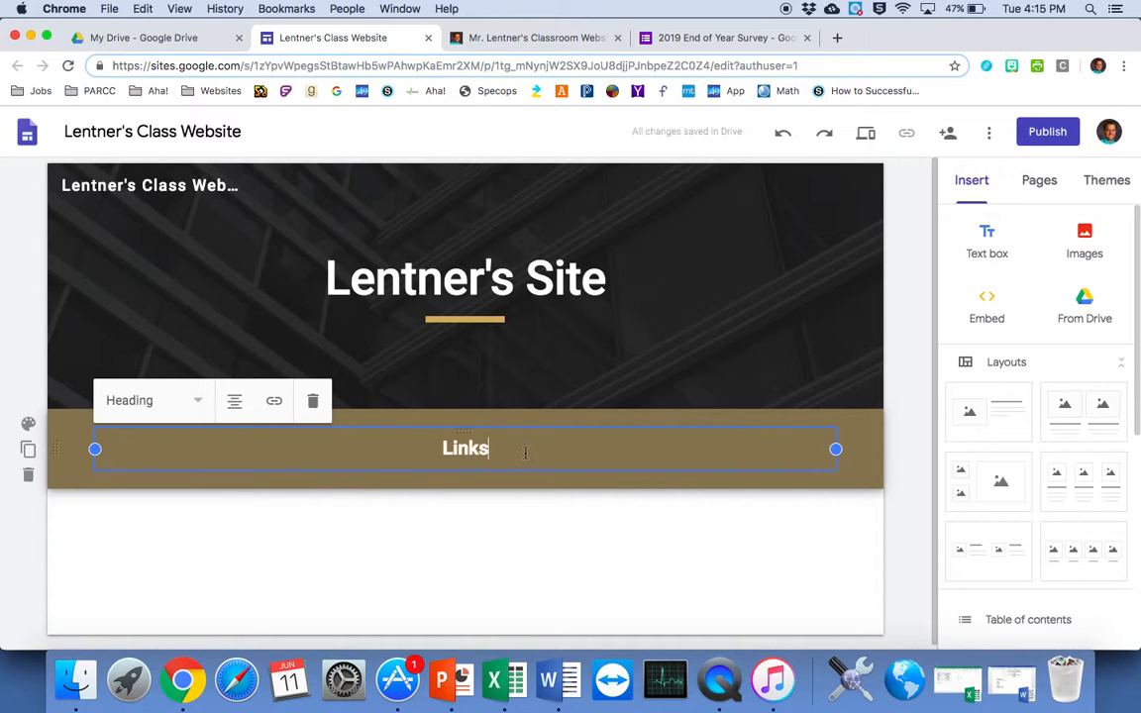
# - Add a left-aligned line of normal text below the Links heading
pyautogui.press('Return')
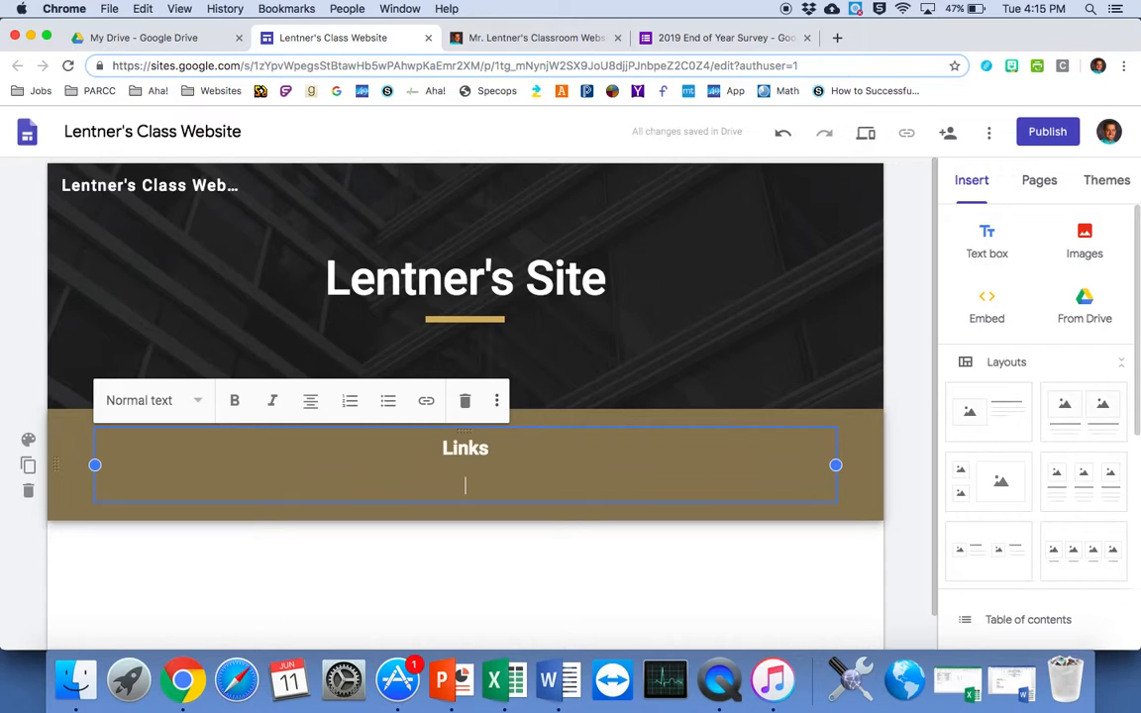
pyautogui.click(310, 401)
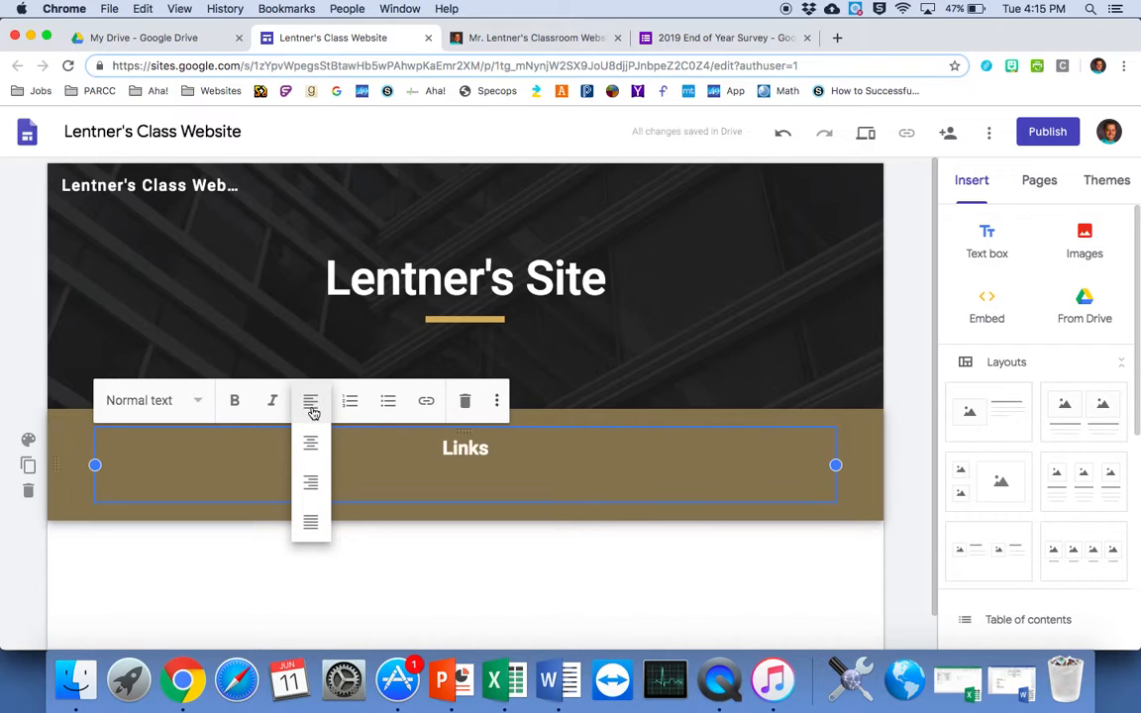
pyautogui.click(313, 410)
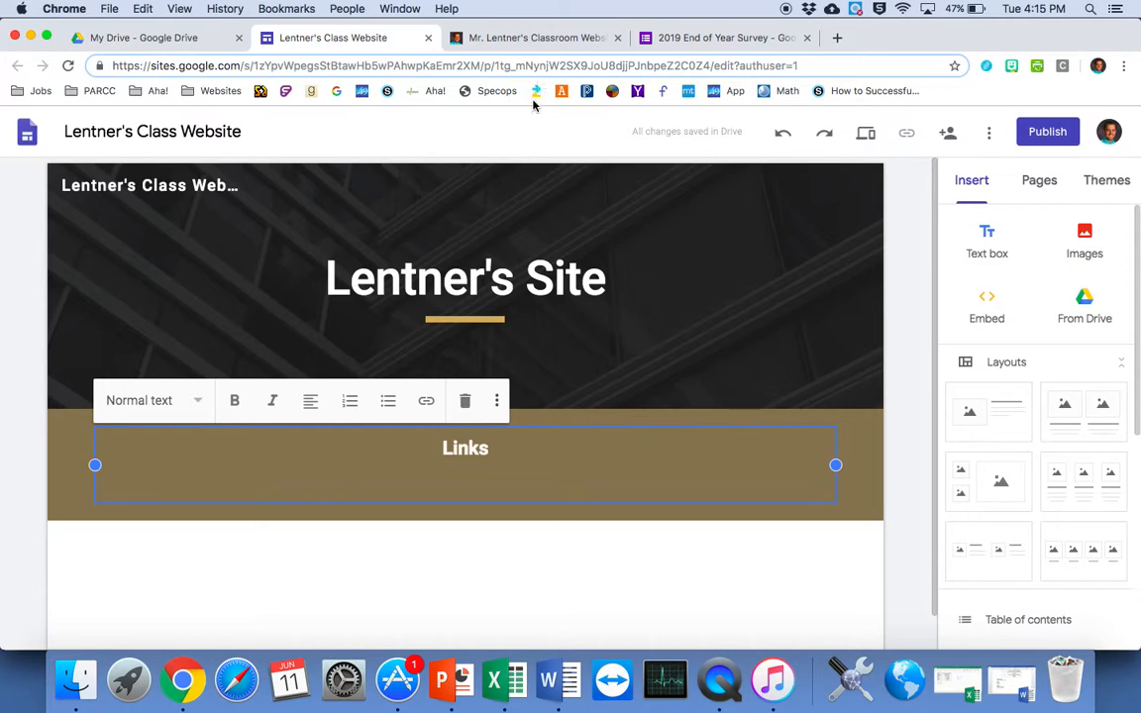
pyautogui.click(837, 38)
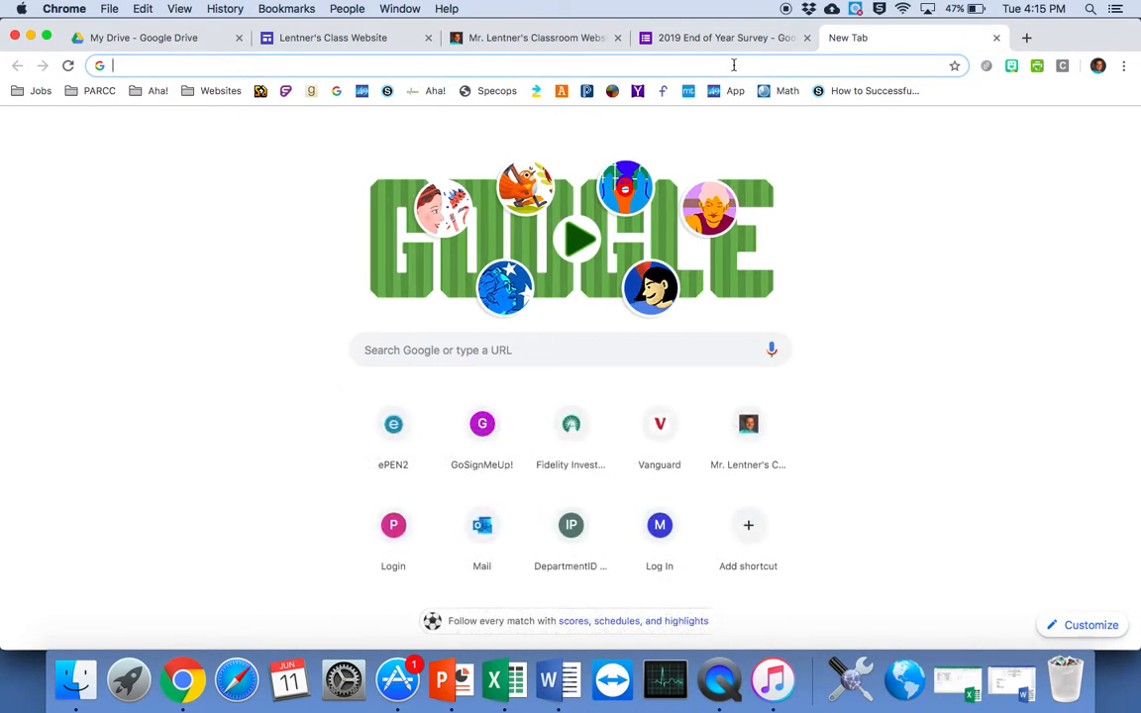
pyautogui.write('www.m')
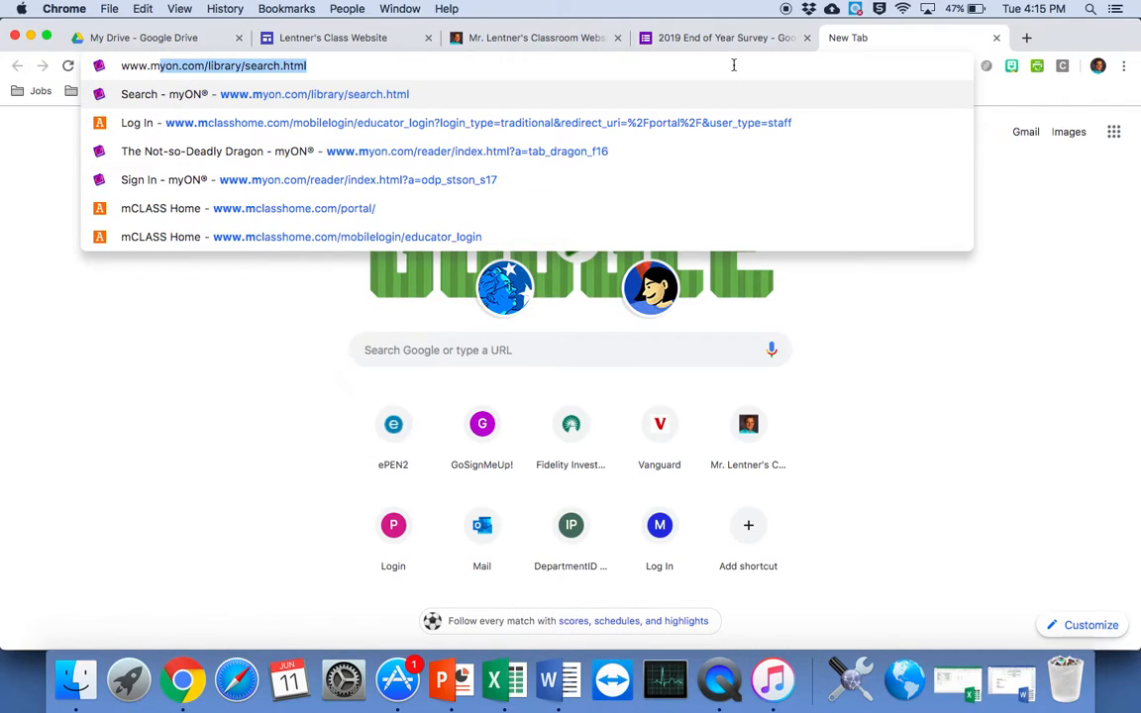
pyautogui.write('yone')
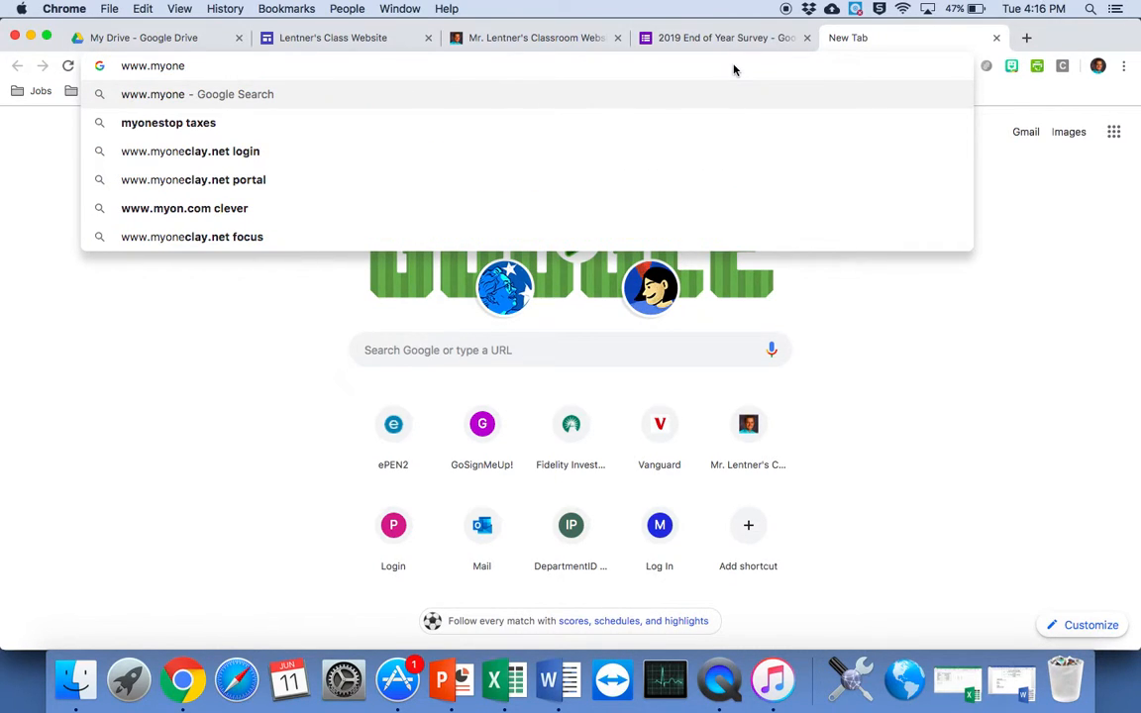
pyautogui.press('BackSpace')
pyautogui.press('BackSpace')
pyautogui.write('n.com')
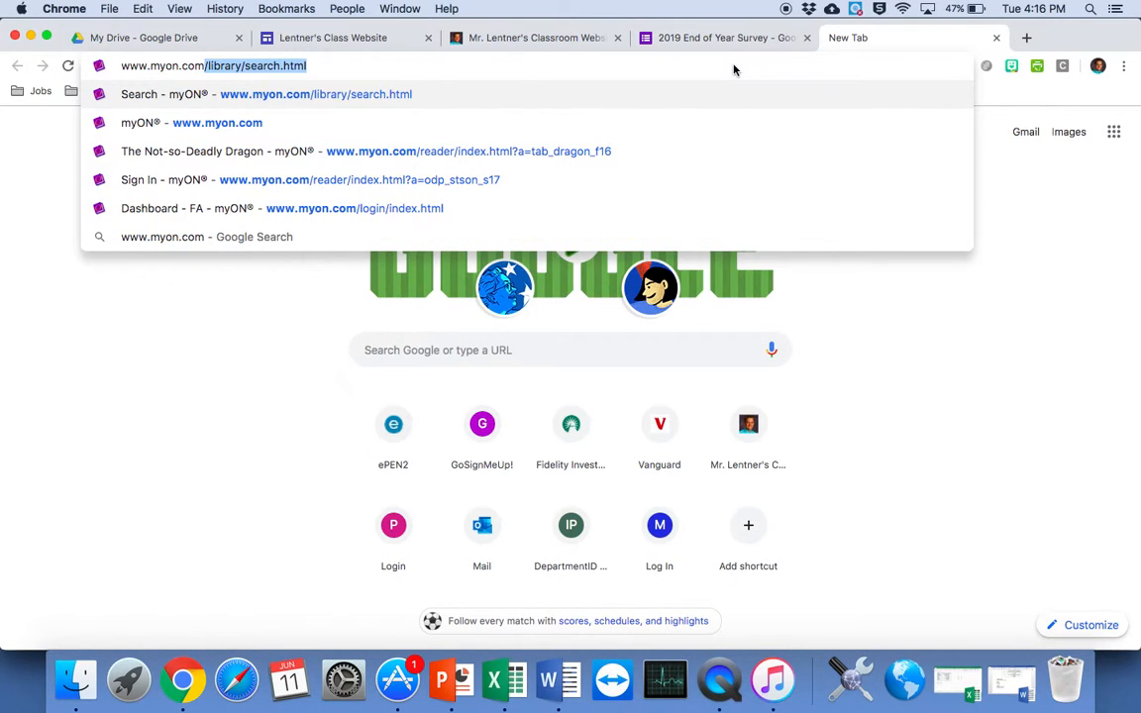
pyautogui.press('BackSpace')
pyautogui.press('Return')
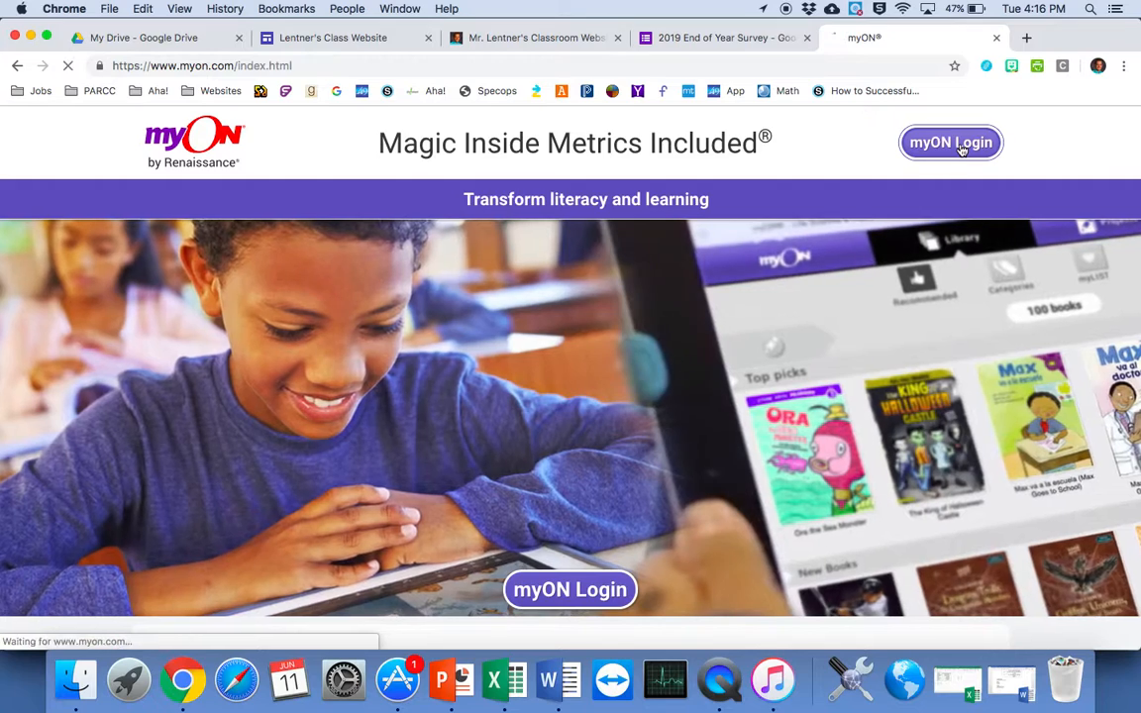
# - Open the myON login page and copy its web address
pyautogui.click(961, 147)
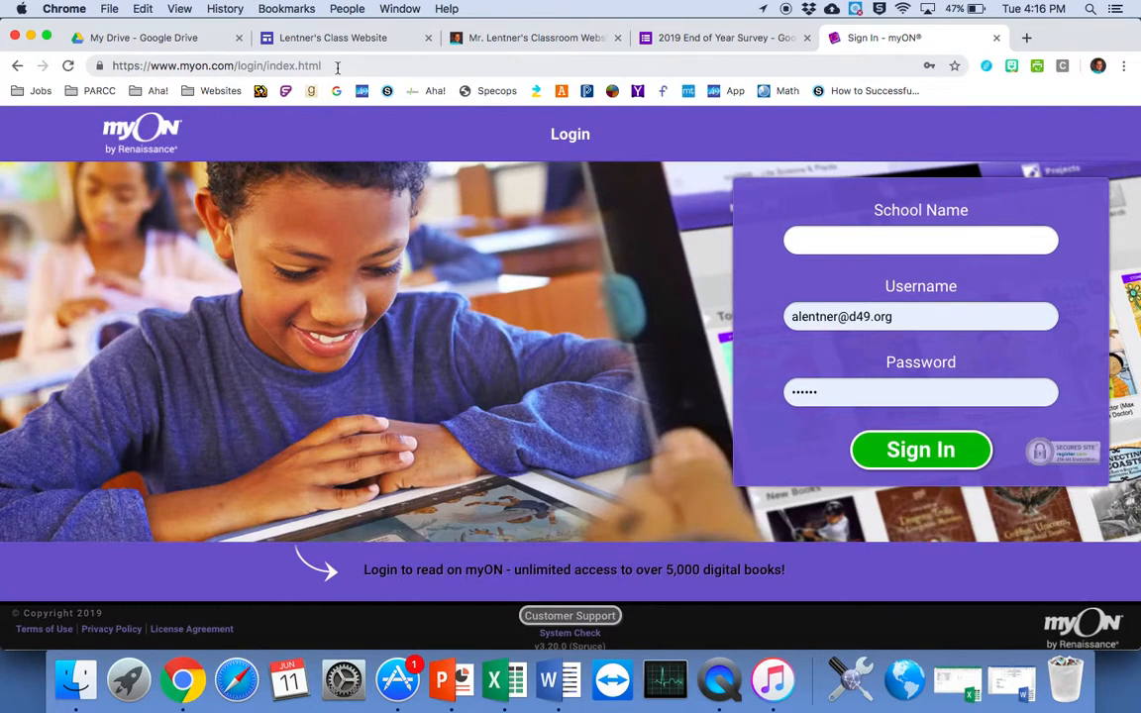
pyautogui.click(337, 66)
pyautogui.press('super+c')
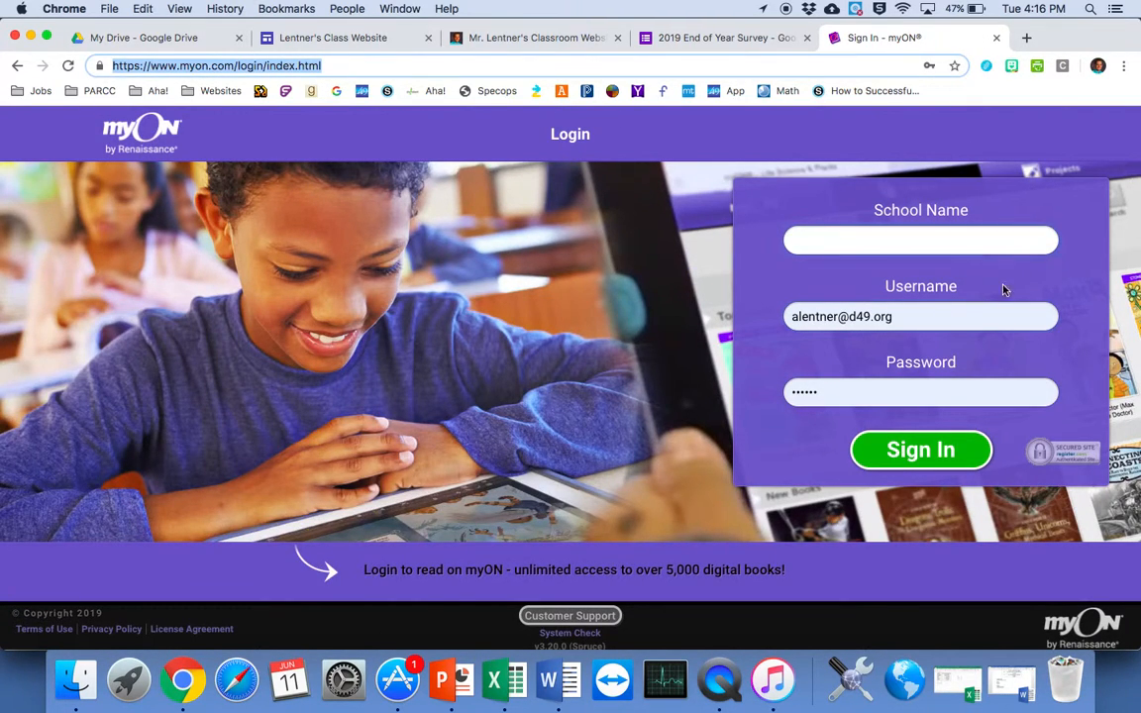
pyautogui.click(872, 233)
# - Return to the site editor and enter "MyOn" below the Links heading in the Heading style
pyautogui.click(376, 39)
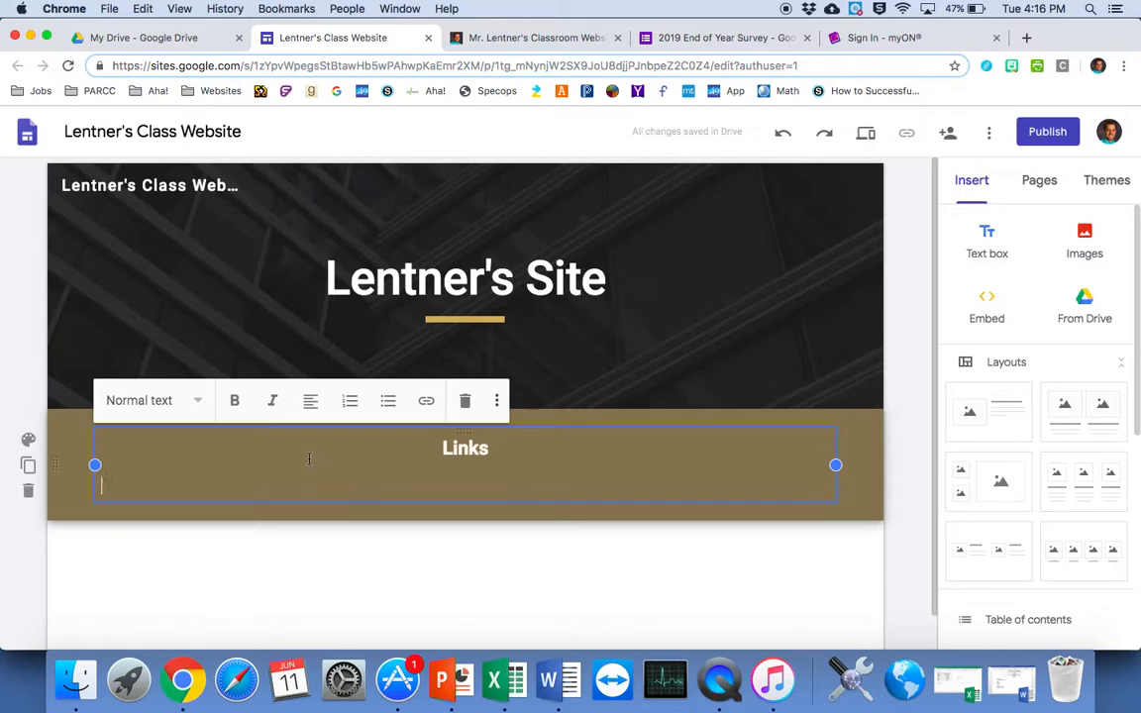
pyautogui.write('MyOn')
pyautogui.moveTo(150, 486); pyautogui.dragTo(102, 487)
pyautogui.click(194, 406)
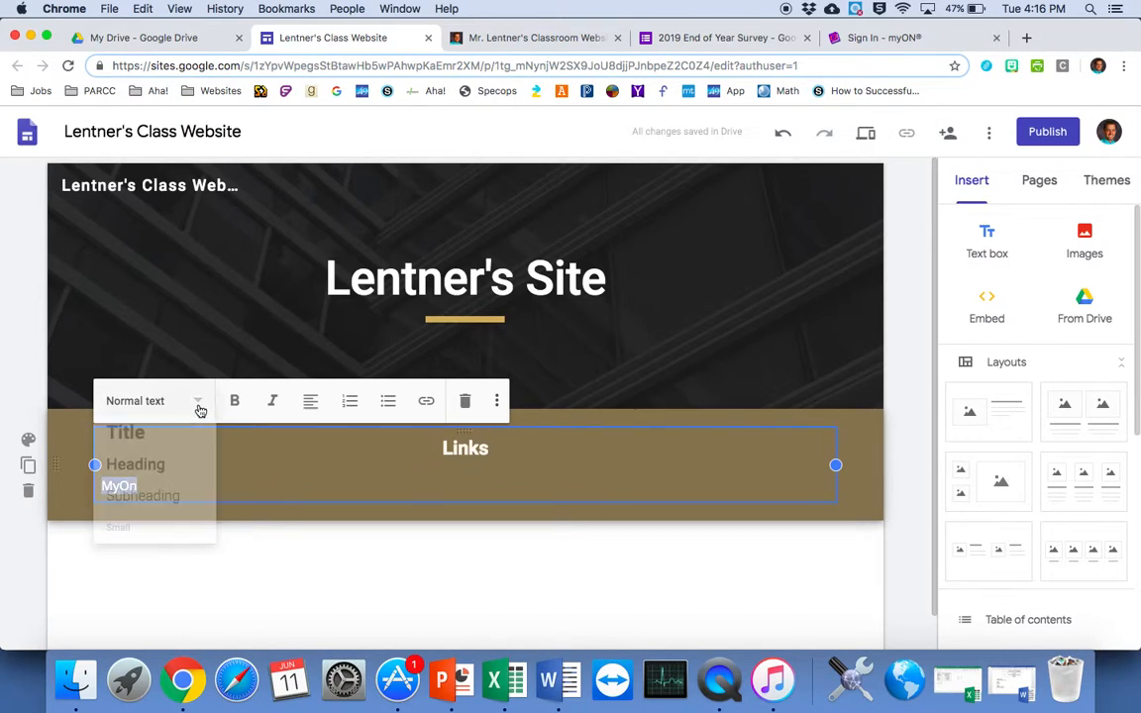
pyautogui.click(179, 475)
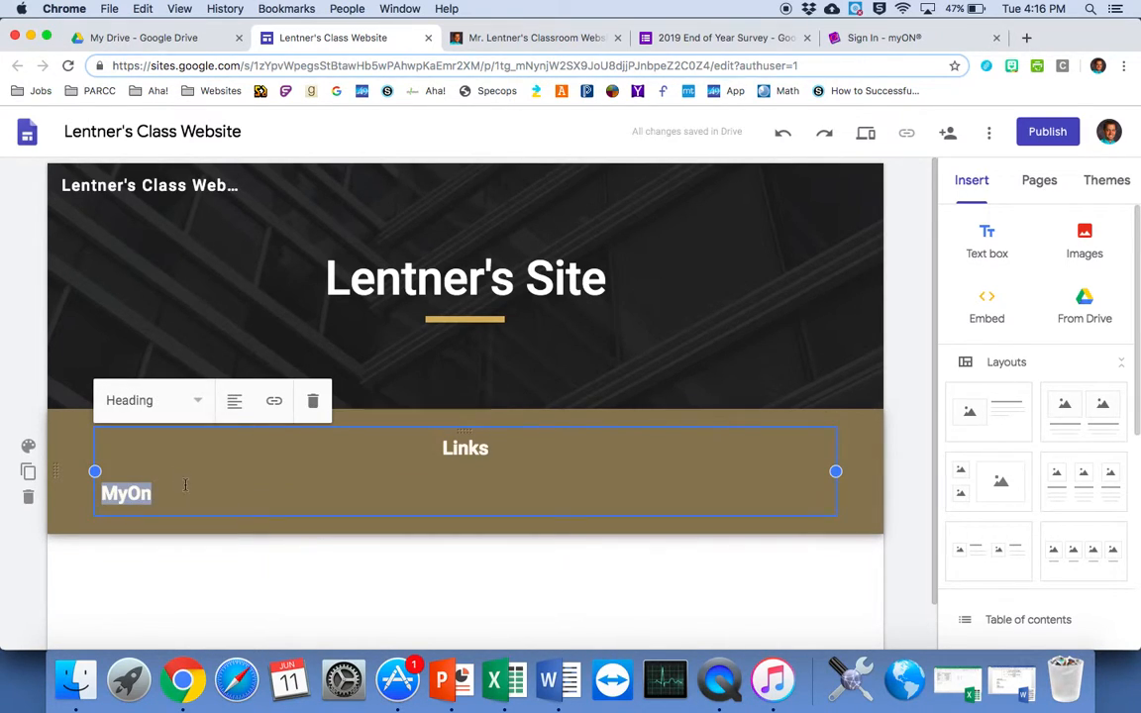
pyautogui.click(275, 404)
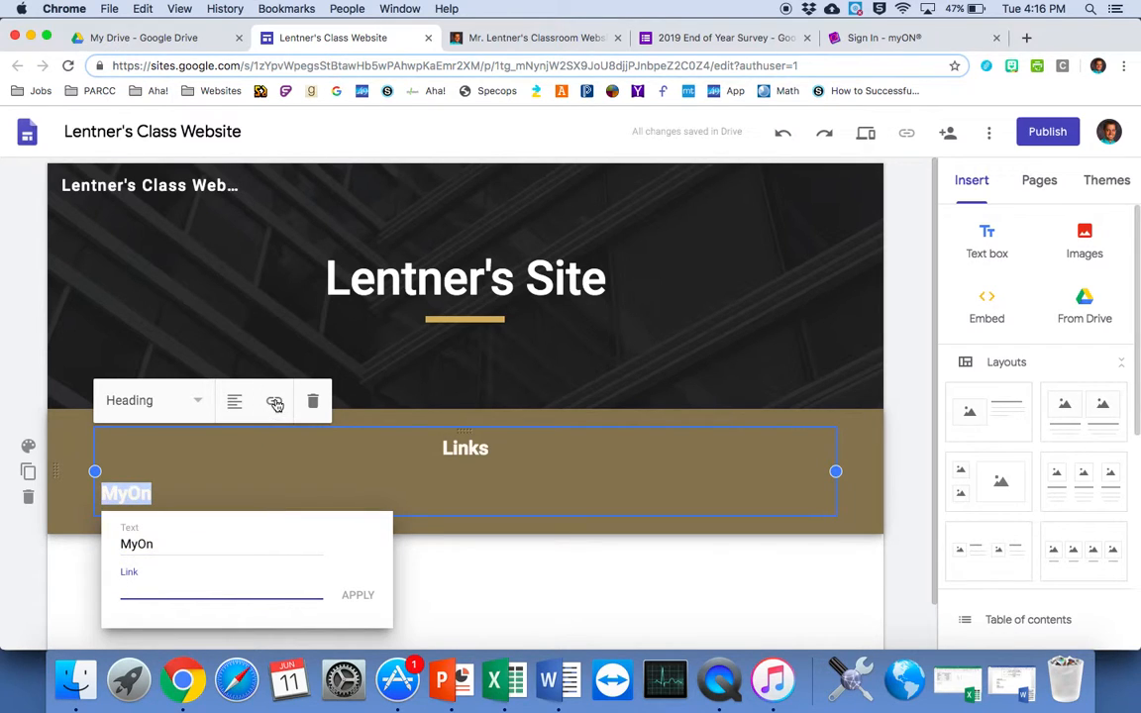
pyautogui.press('super+v')
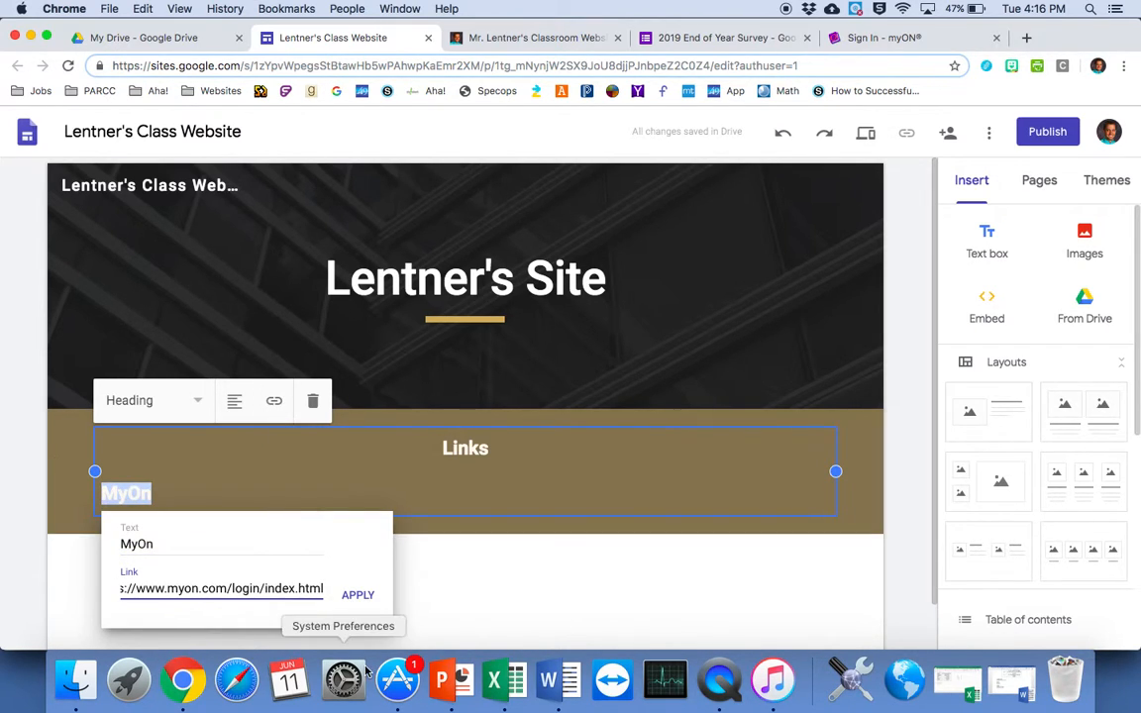
pyautogui.click(362, 598)
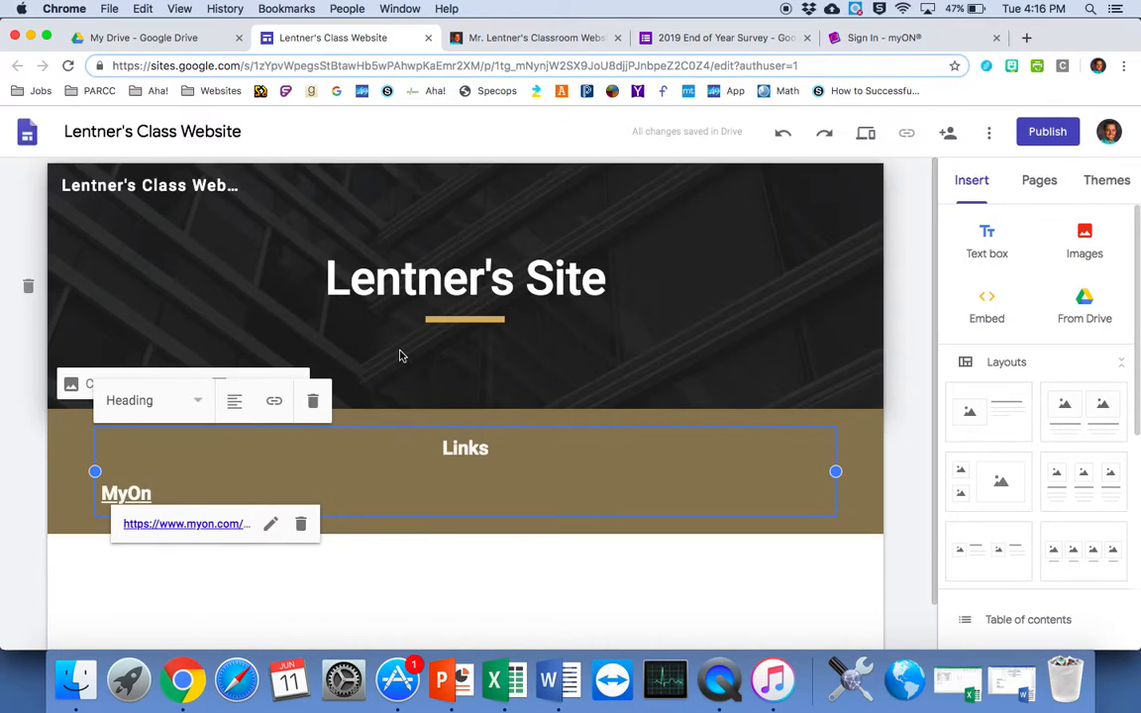
# - Bookmark the class website's editing page in the Bookmarks Bar
pyautogui.click(955, 68)
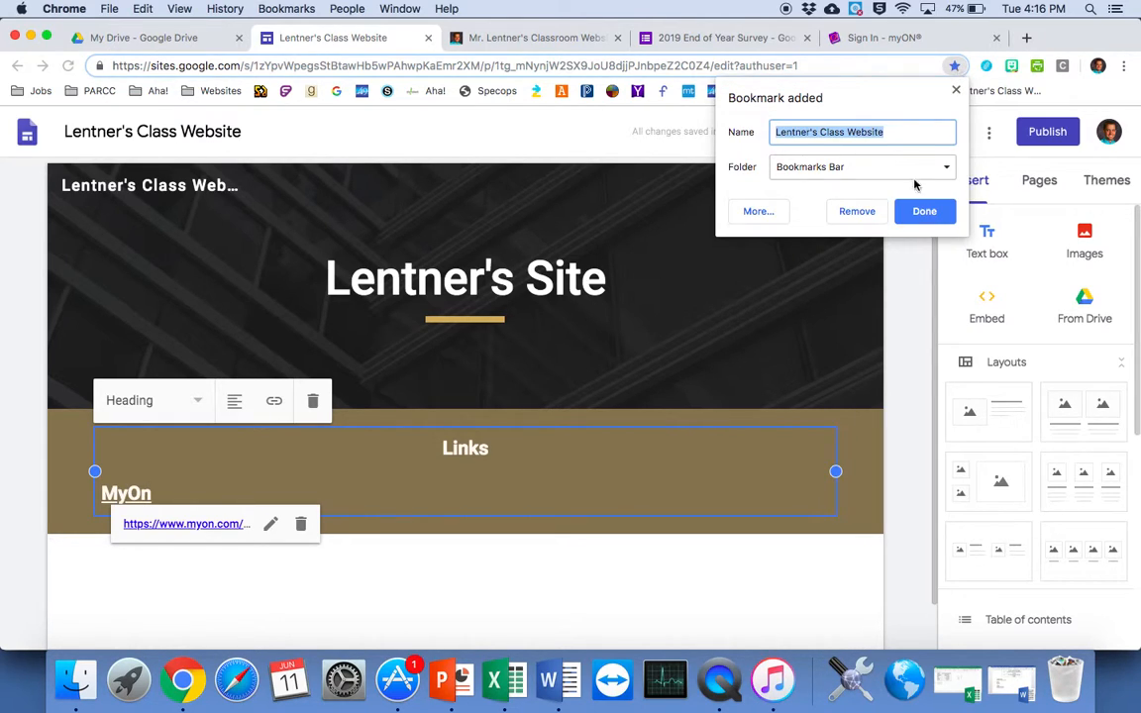
pyautogui.click(956, 90)
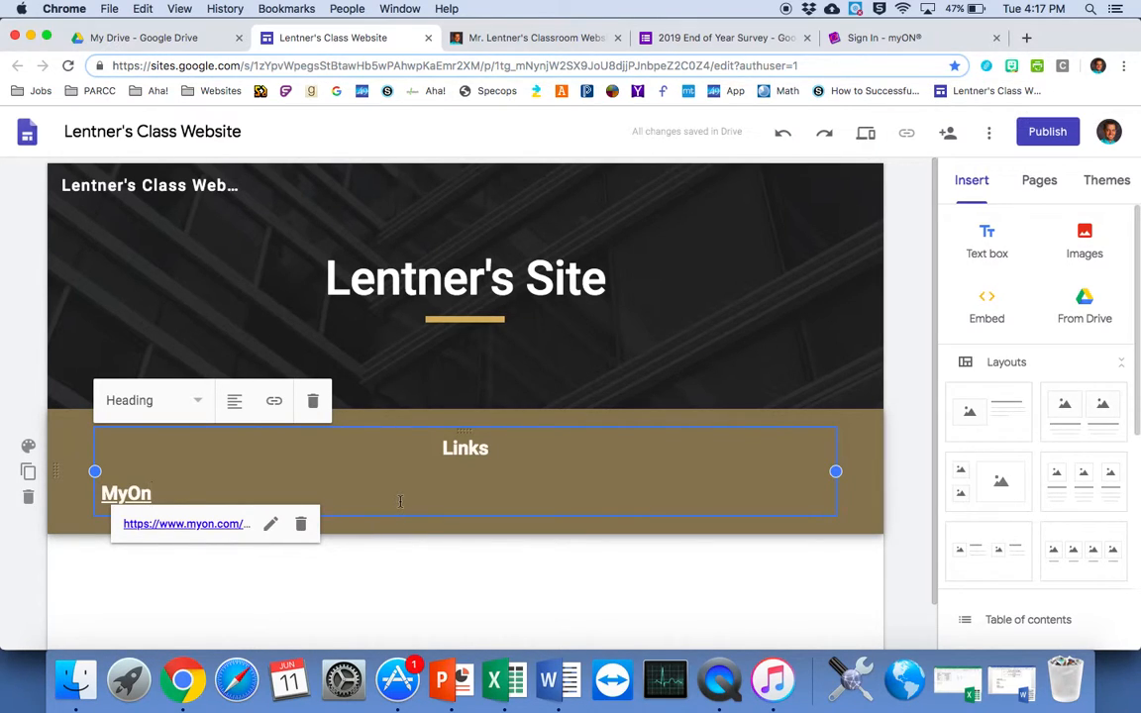
# - Copy the shareable link of the 2019 End of Year Survey form from its send options
pyautogui.click(695, 40)
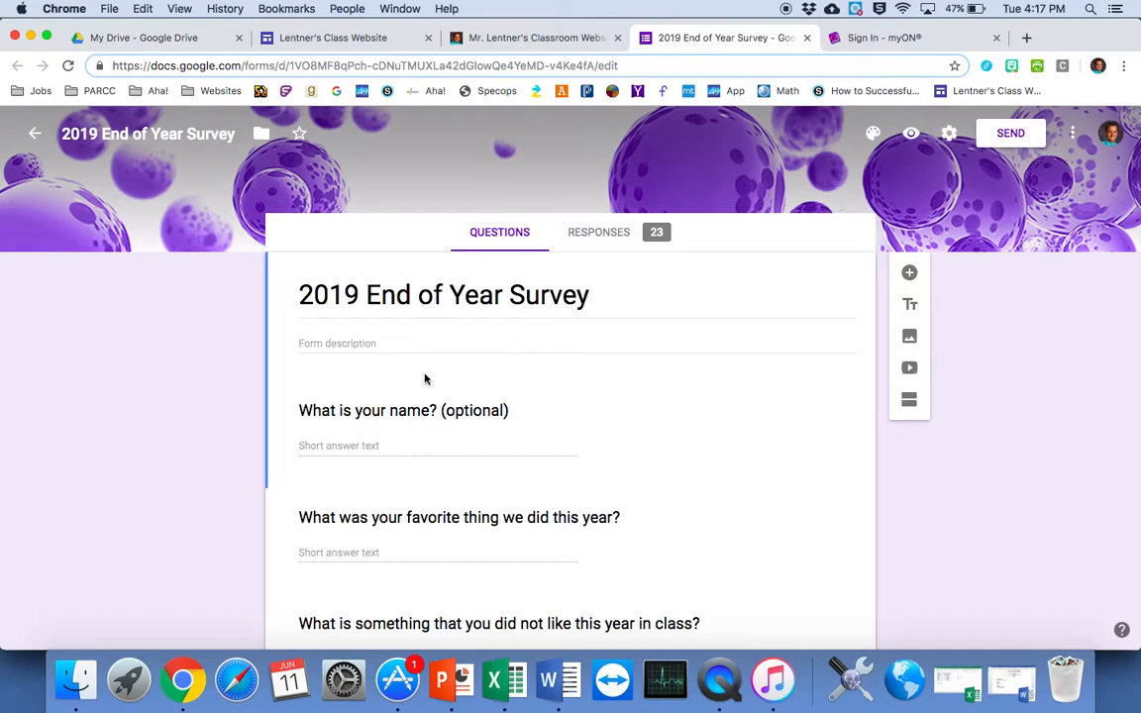
pyautogui.click(994, 144)
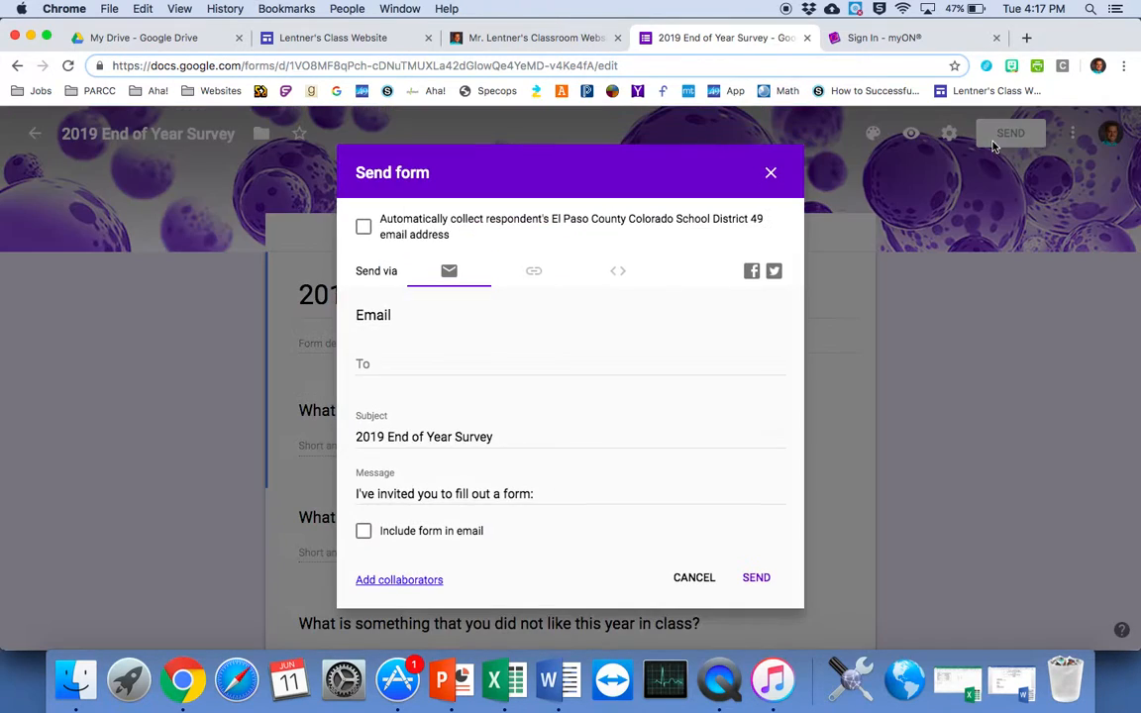
pyautogui.click(541, 278)
pyautogui.click(501, 343)
pyautogui.click(755, 393)
pyautogui.click(538, 38)
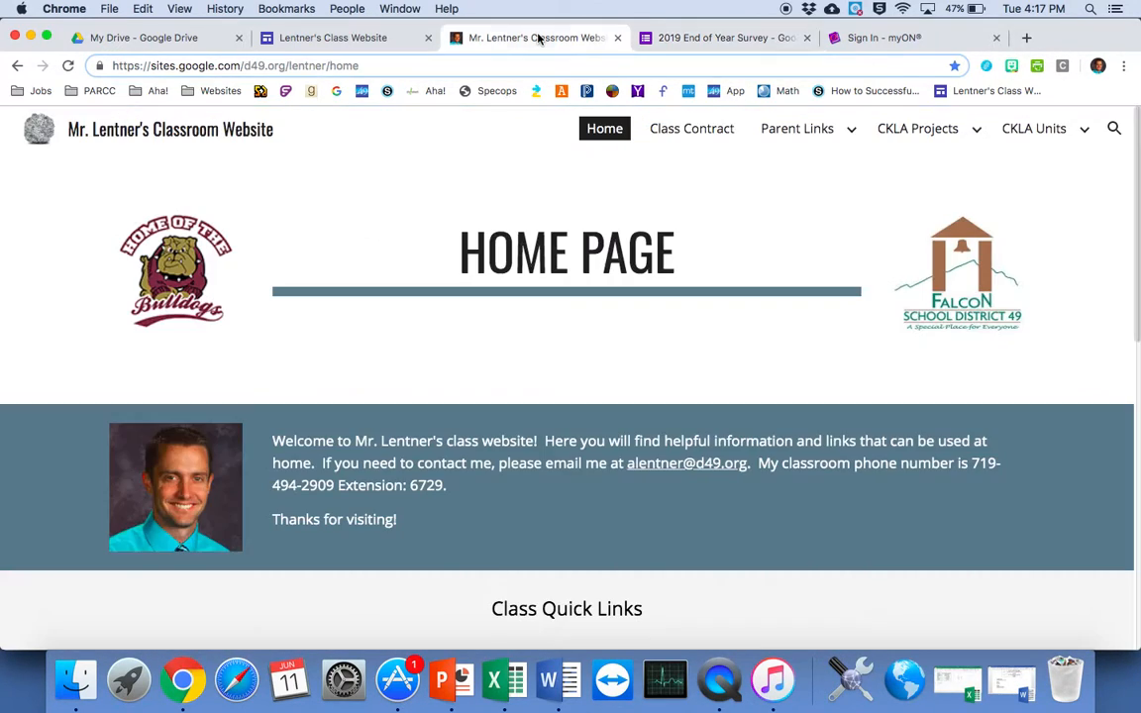
# - Return to the site editor and add "Survey" on a new line below MyOn in the Heading style
pyautogui.click(333, 37)
pyautogui.press('Return')
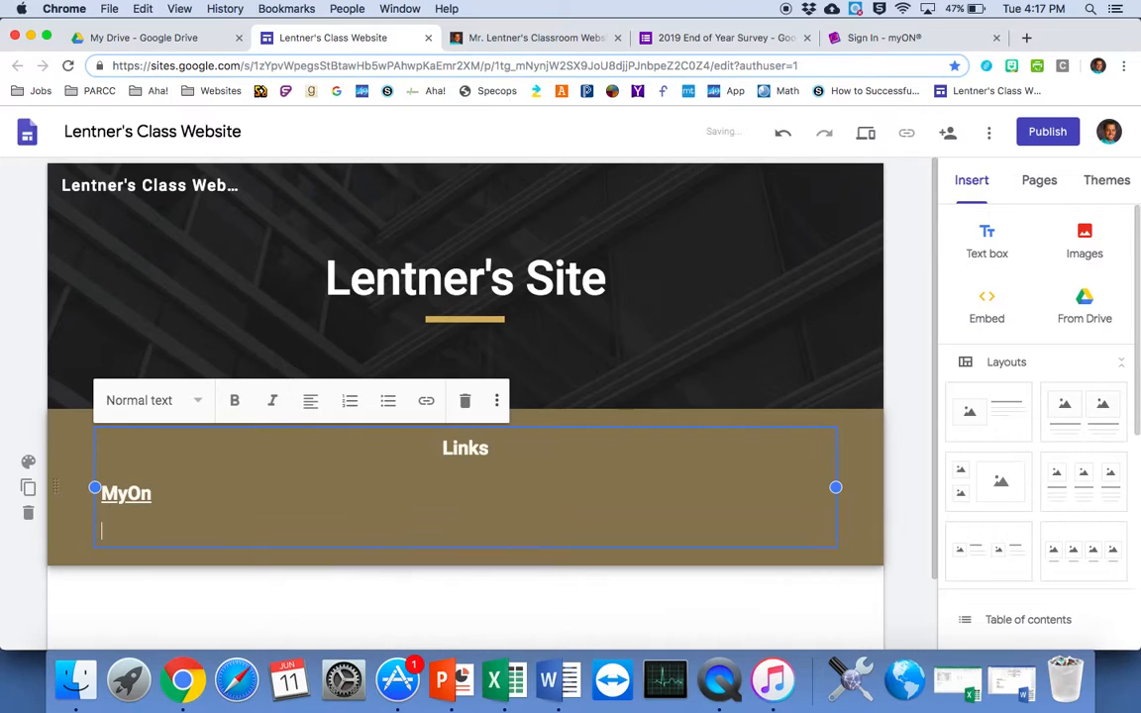
pyautogui.write('Suvr')
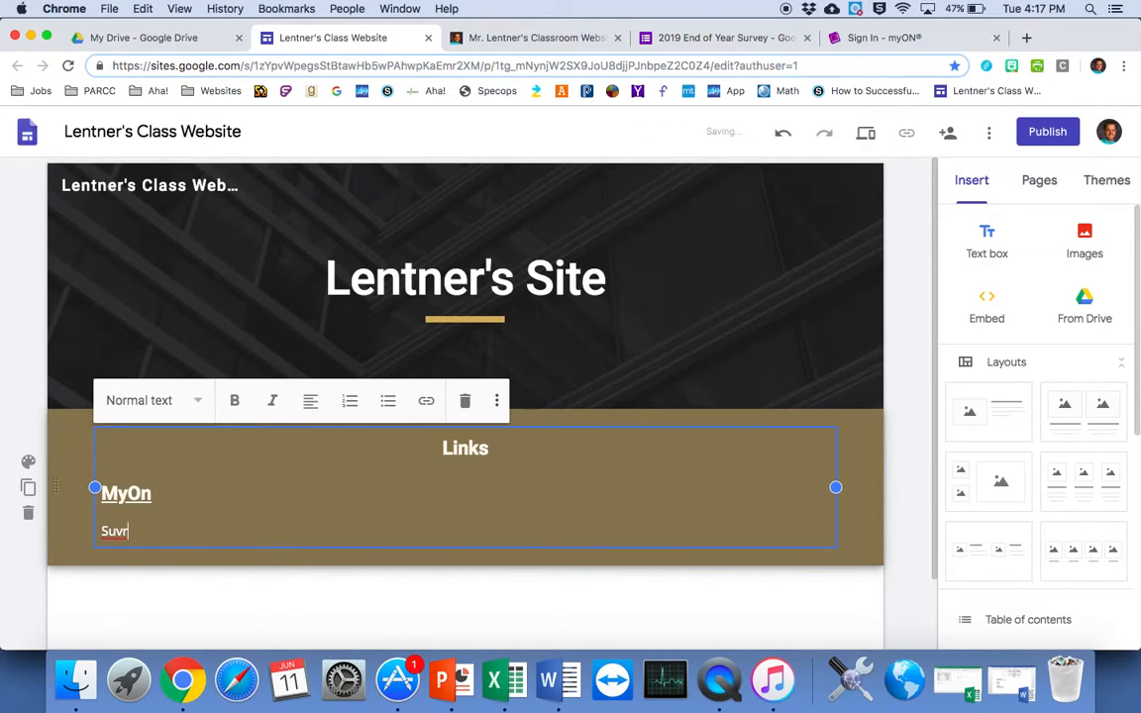
pyautogui.press('BackSpace')
pyautogui.write('rvey')
pyautogui.doubleClick(121, 532)
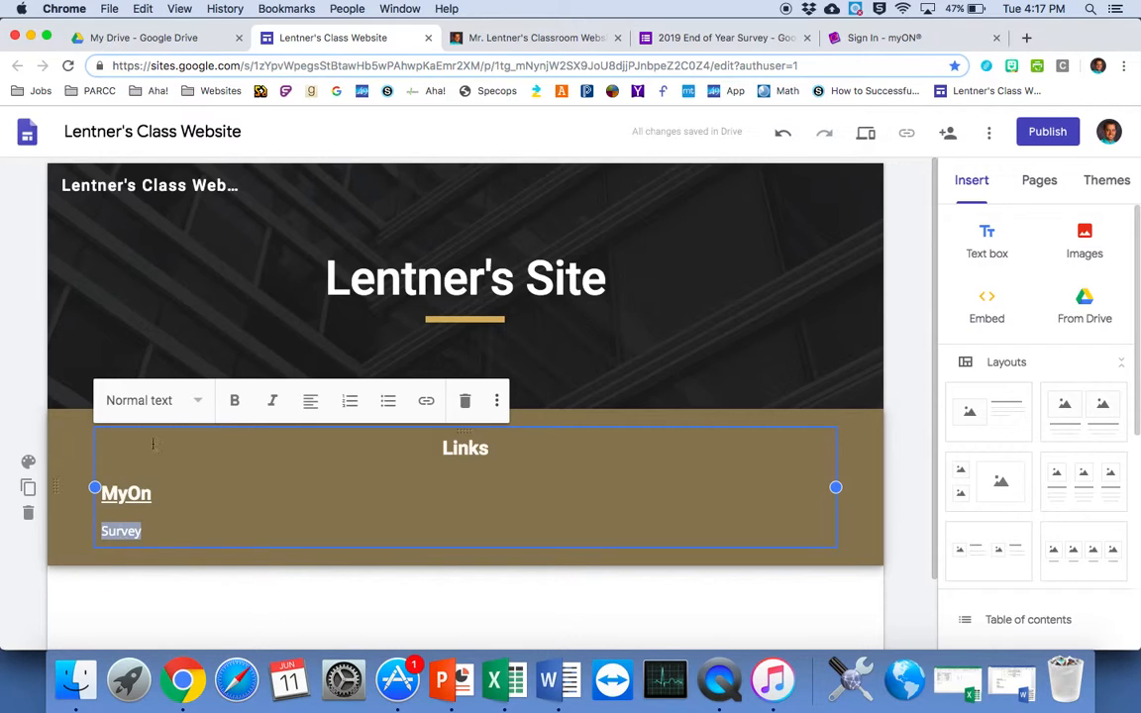
pyautogui.click(188, 404)
pyautogui.click(164, 465)
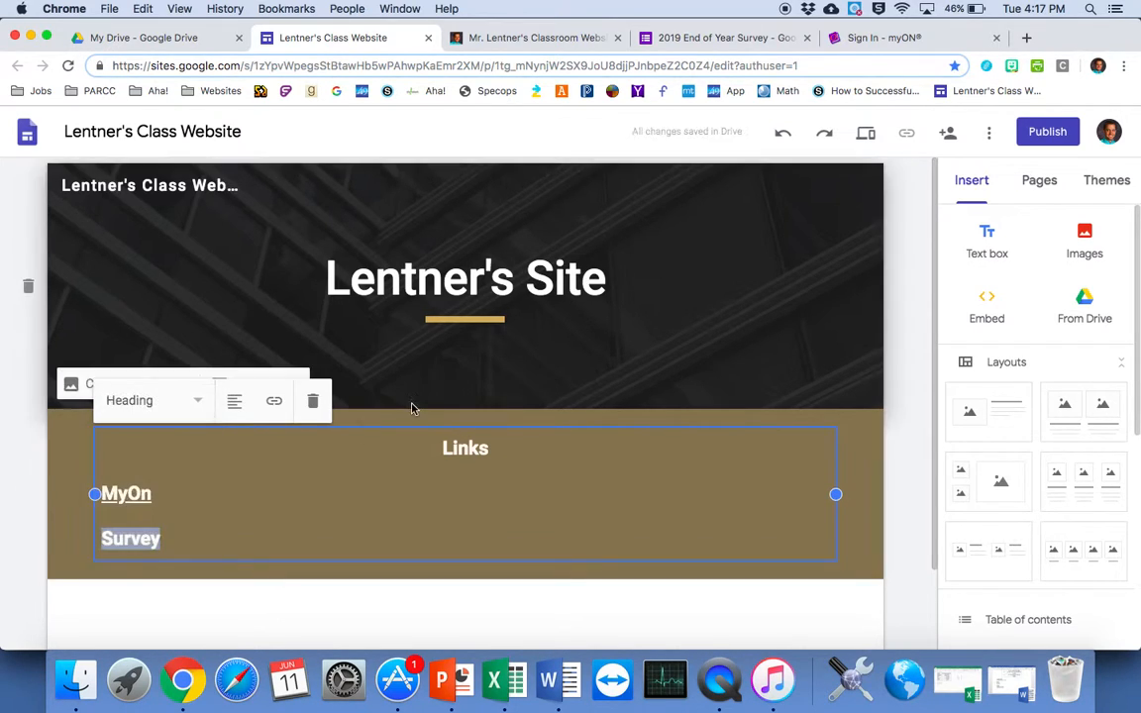
# - Link the Survey text to the copied survey form address and deselect the text box
pyautogui.click(274, 406)
pyautogui.press('cmd+v')
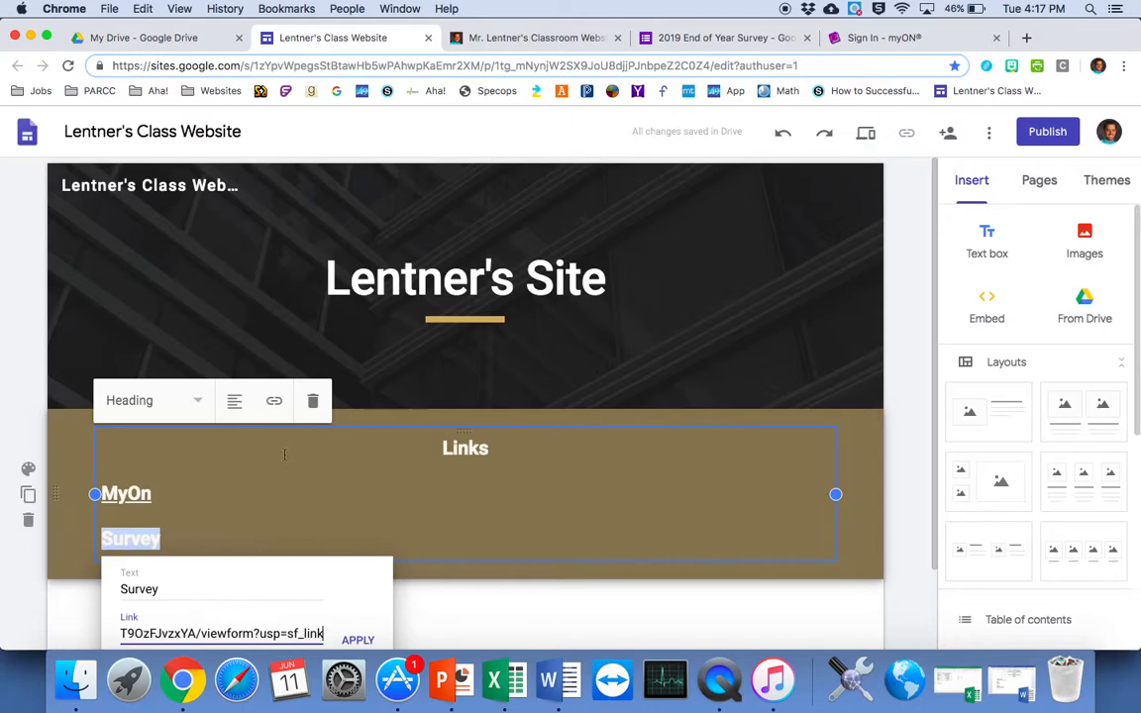
pyautogui.click(357, 641)
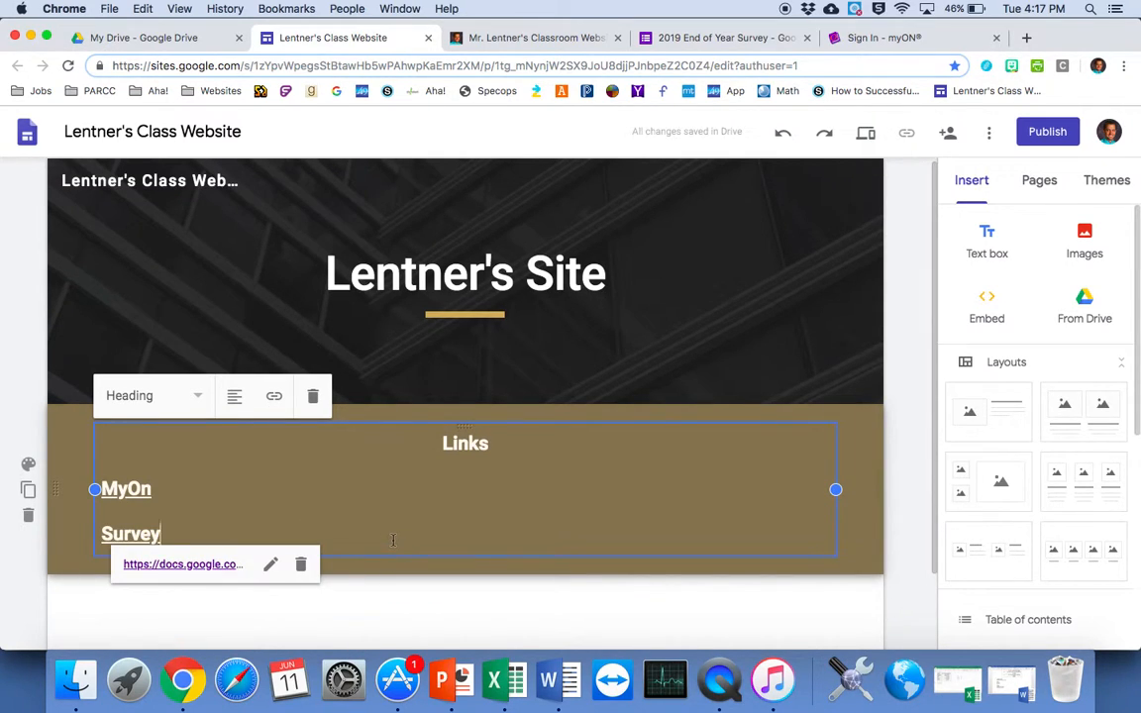
pyautogui.click(386, 486)
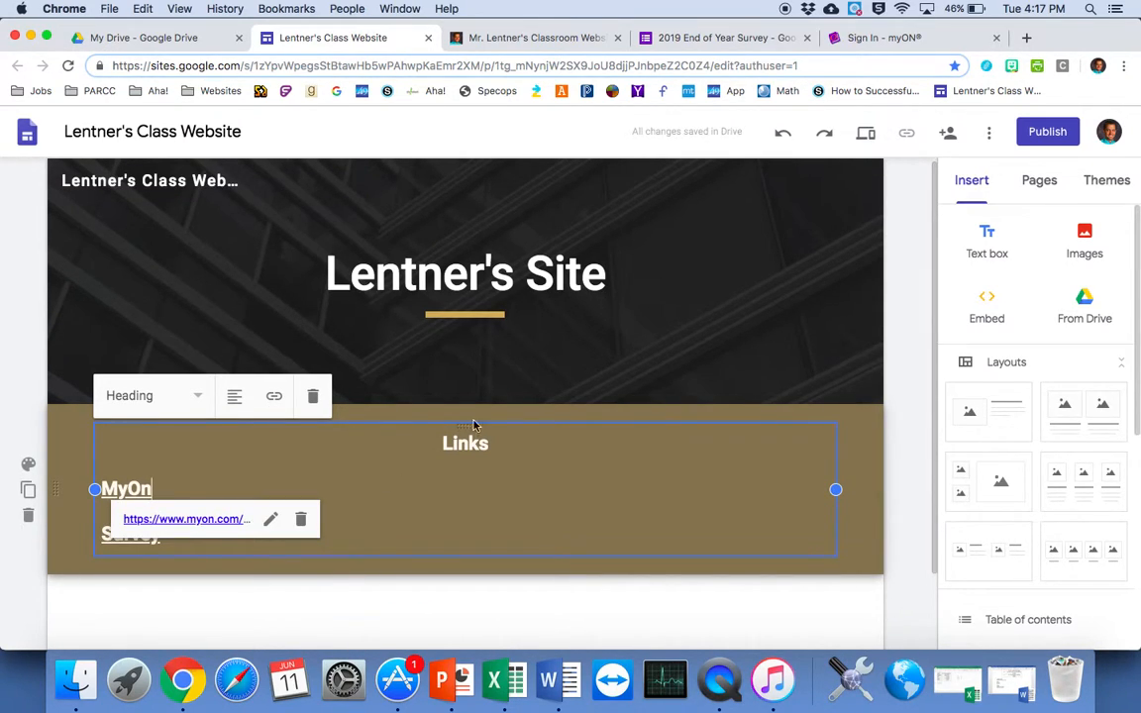
pyautogui.click(609, 347)
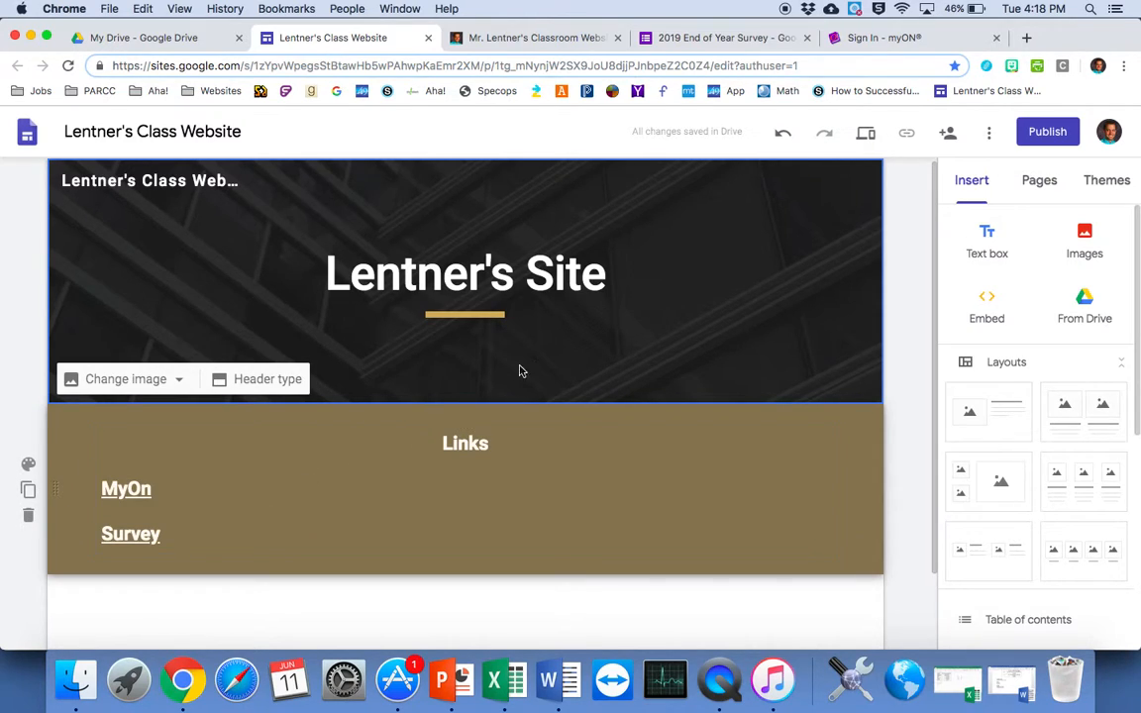
# - Publish the site at the suggested web address and let anyone find and view the published version
pyautogui.click(1034, 135)
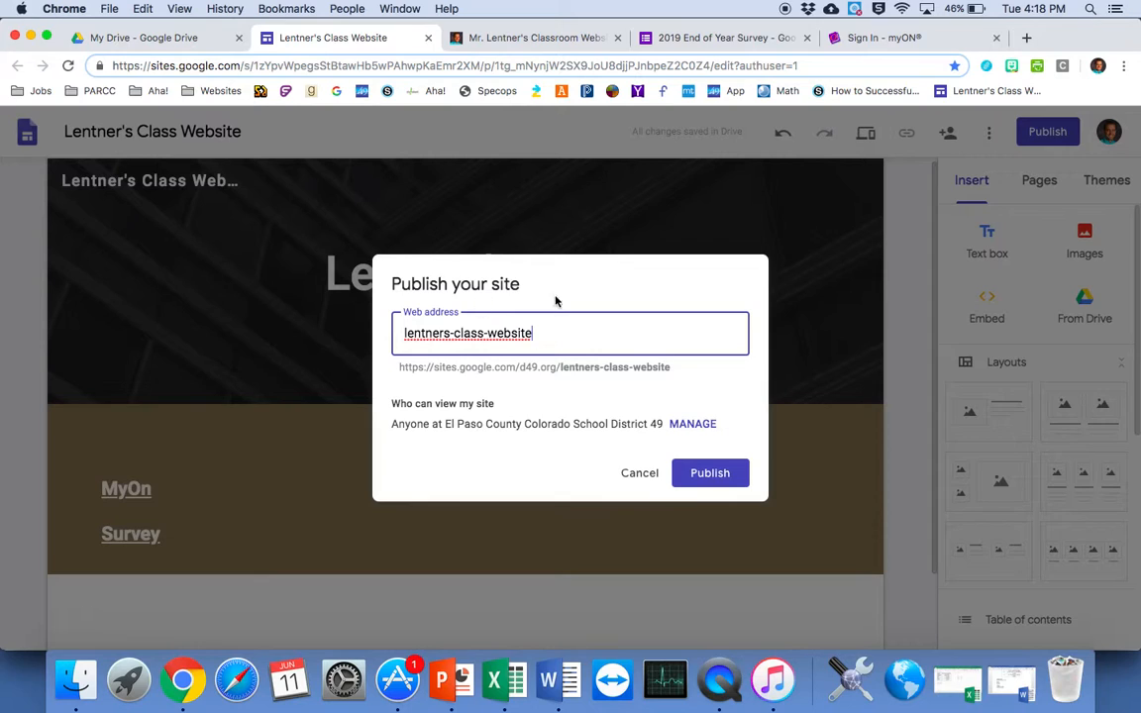
pyautogui.click(699, 475)
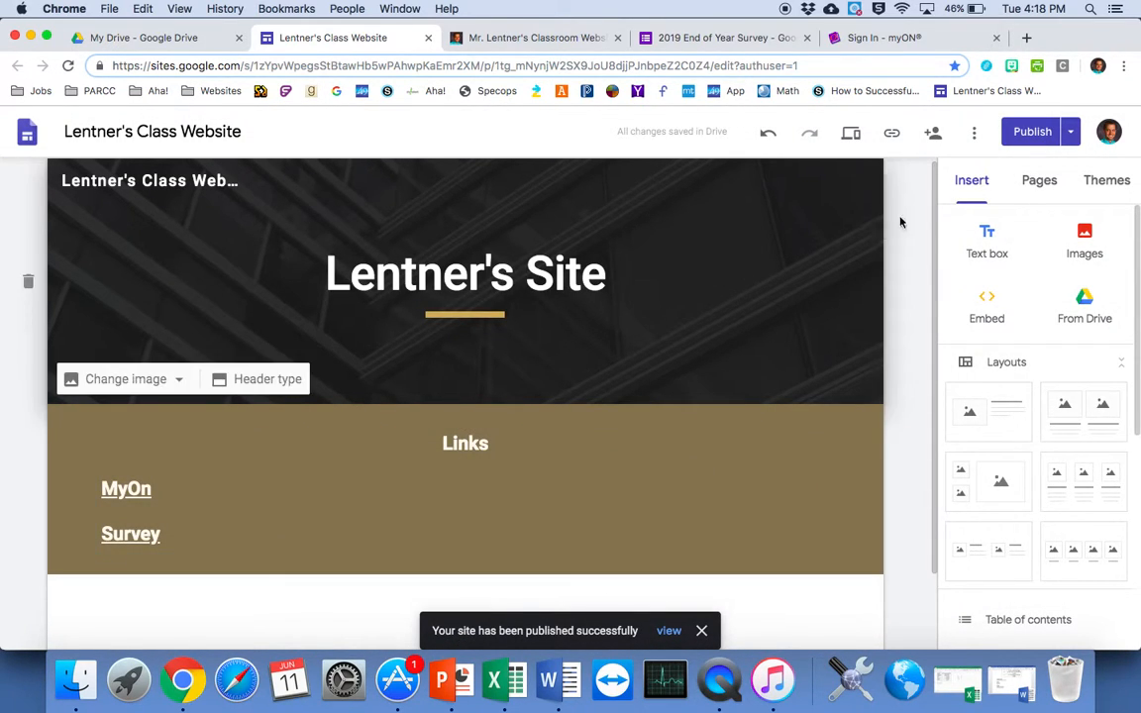
pyautogui.click(939, 133)
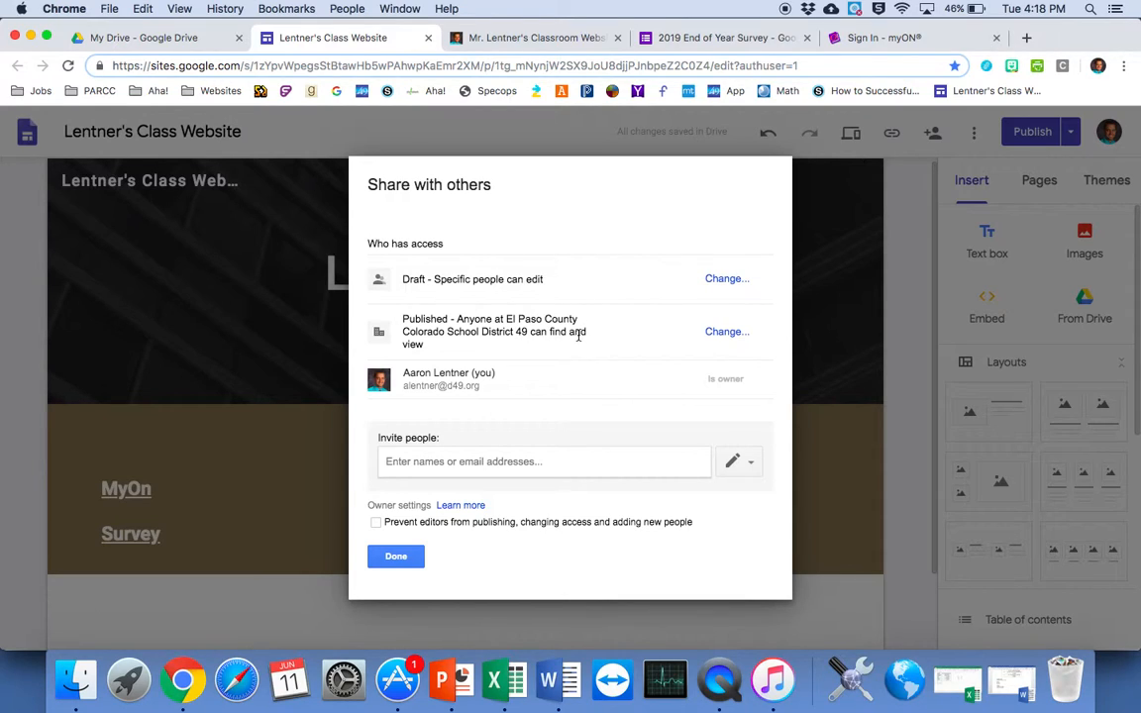
pyautogui.click(725, 333)
pyautogui.click(397, 324)
pyautogui.click(414, 476)
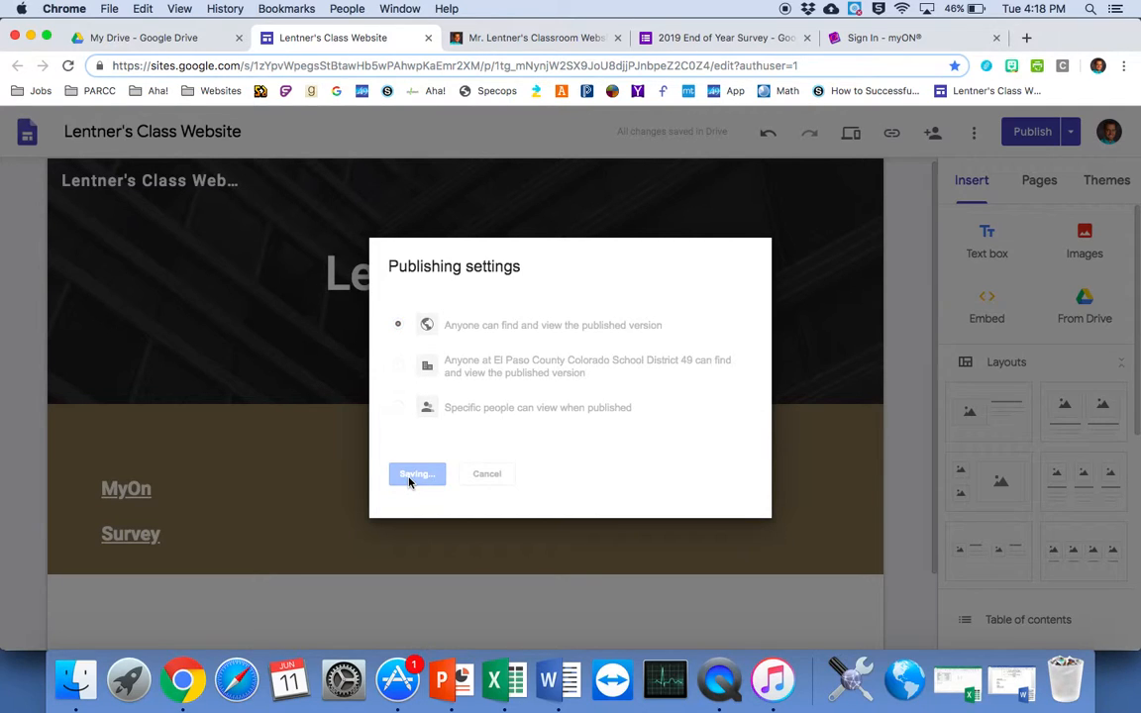
pyautogui.click(397, 558)
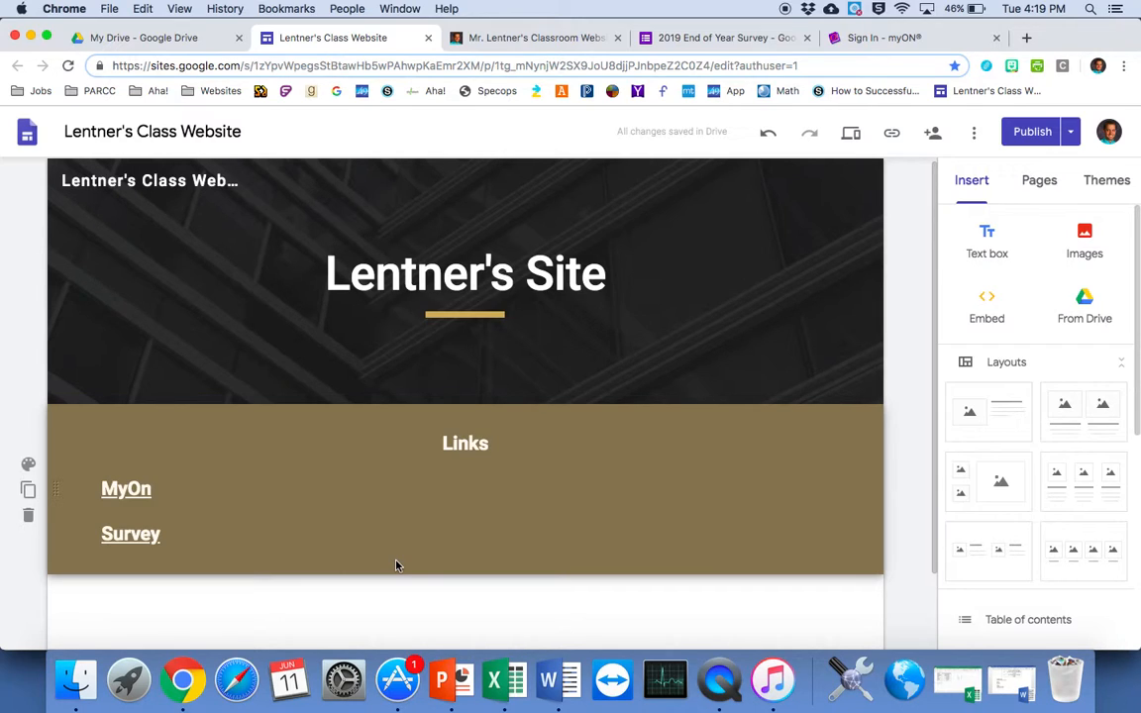
pyautogui.click(449, 461)
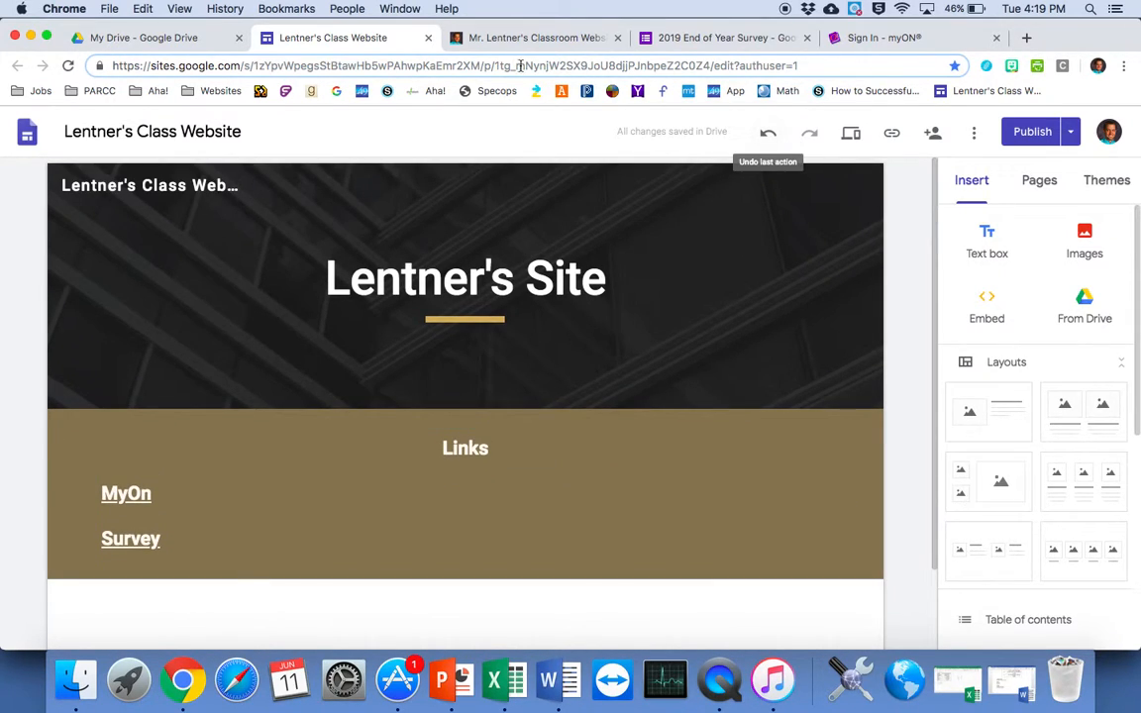
# - Switch to the existing classroom website and look over its home page down to the Class Quick Links section
pyautogui.click(488, 40)
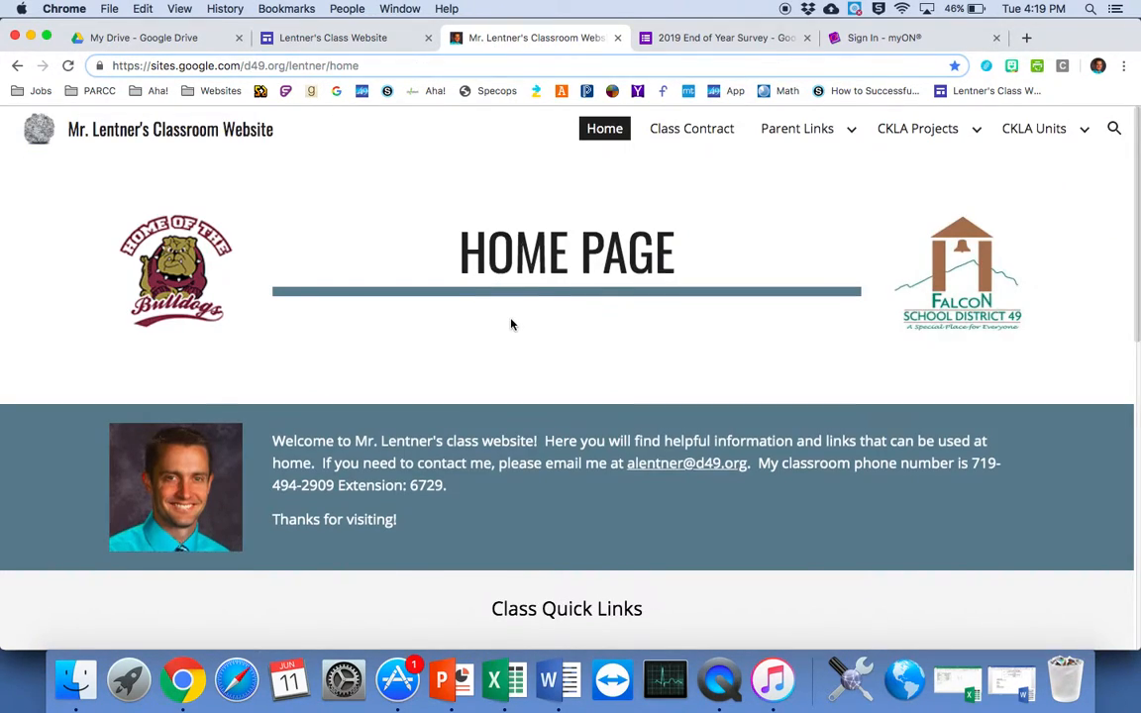
pyautogui.scroll(-1, 511, 324)
pyautogui.scroll(-1, 511, 324)
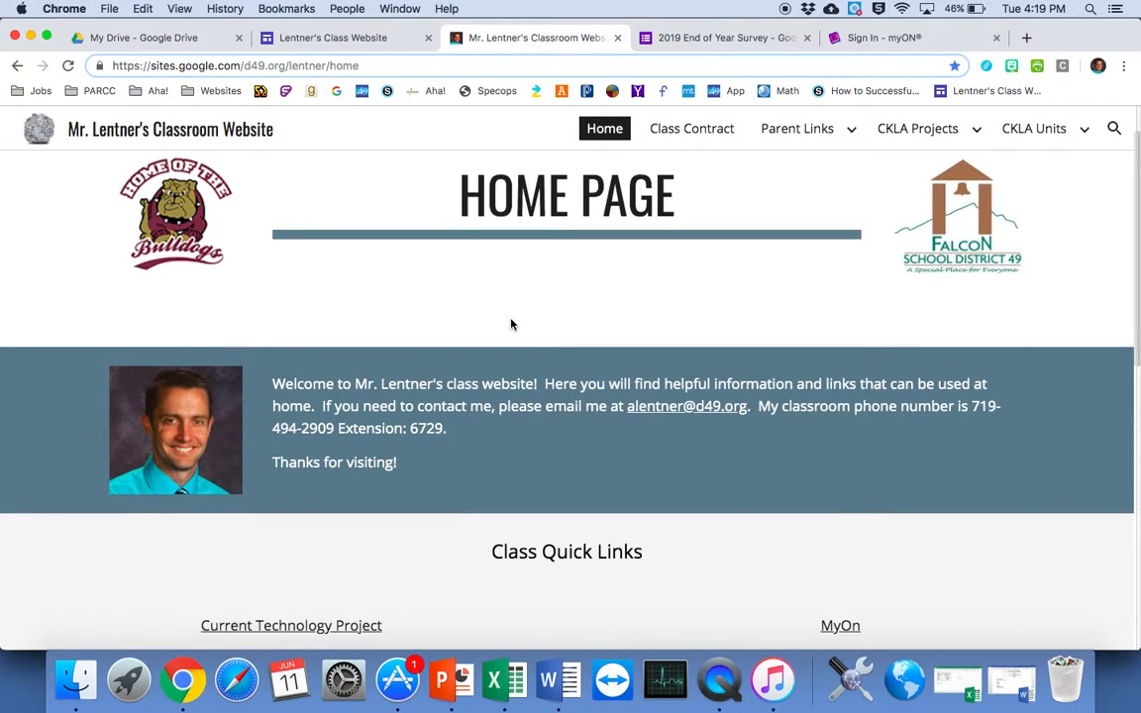
pyautogui.scroll(-1, 511, 324)
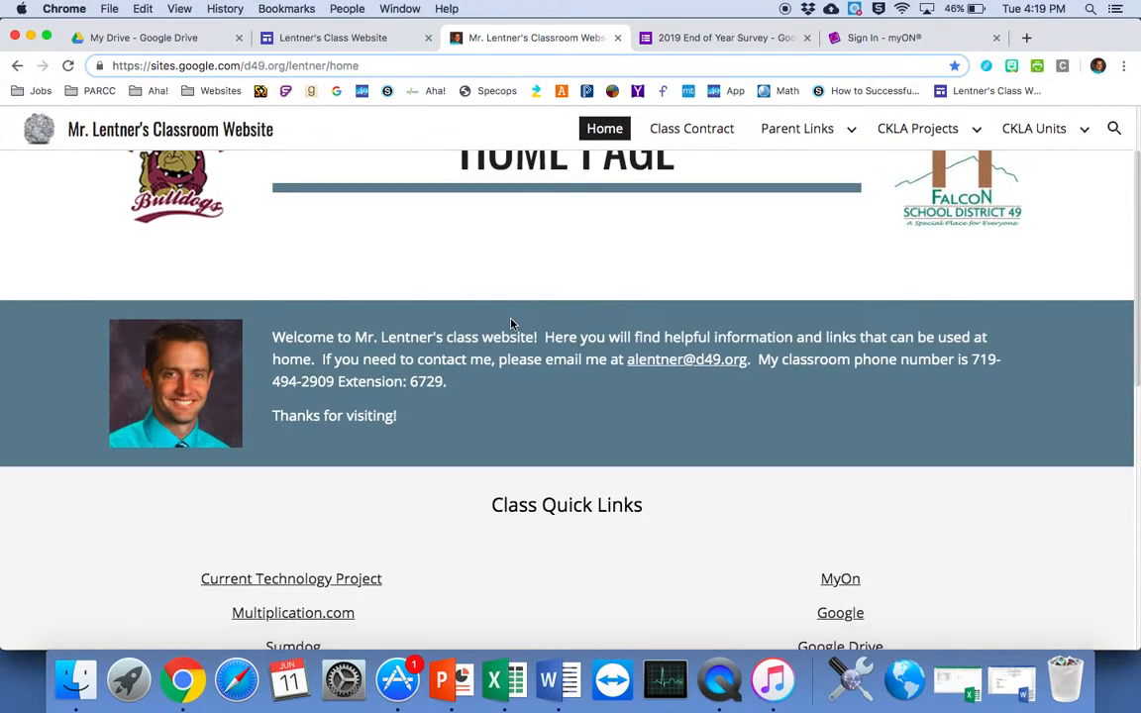
# - Look through both columns of Class Quick Links and open the shared document behind Post Link Here
pyautogui.scroll(1, 512, 324)
pyautogui.scroll(-8, 511, 324)
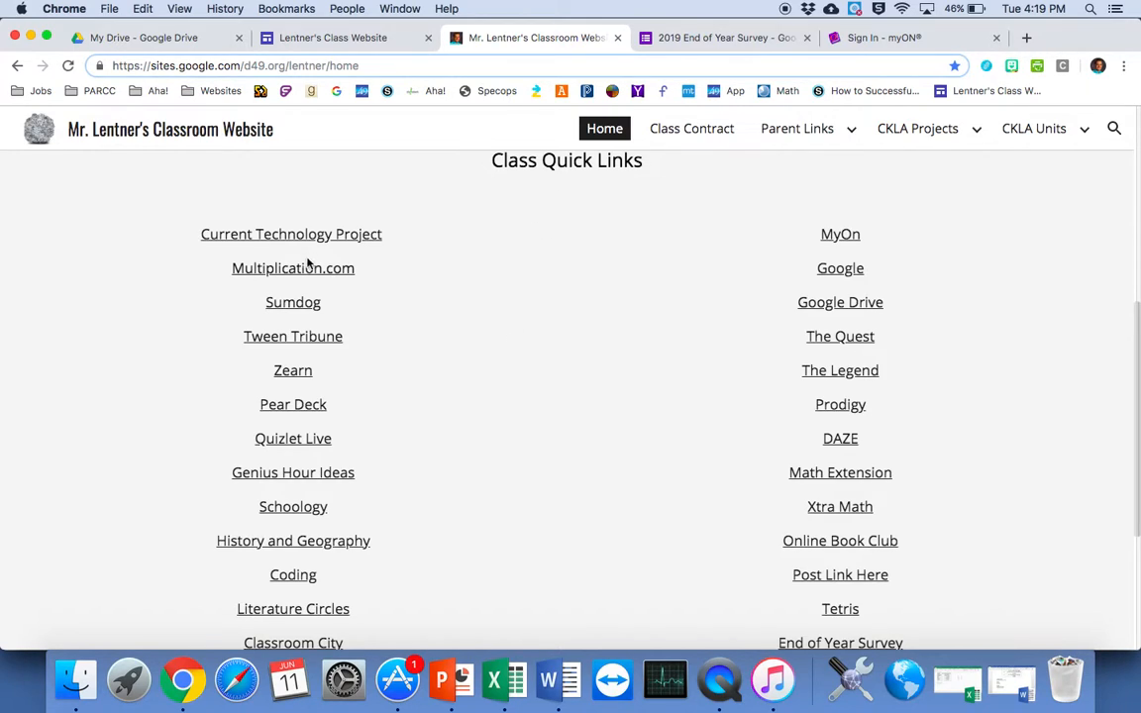
pyautogui.scroll(-3, 293, 295)
pyautogui.scroll(2, 293, 301)
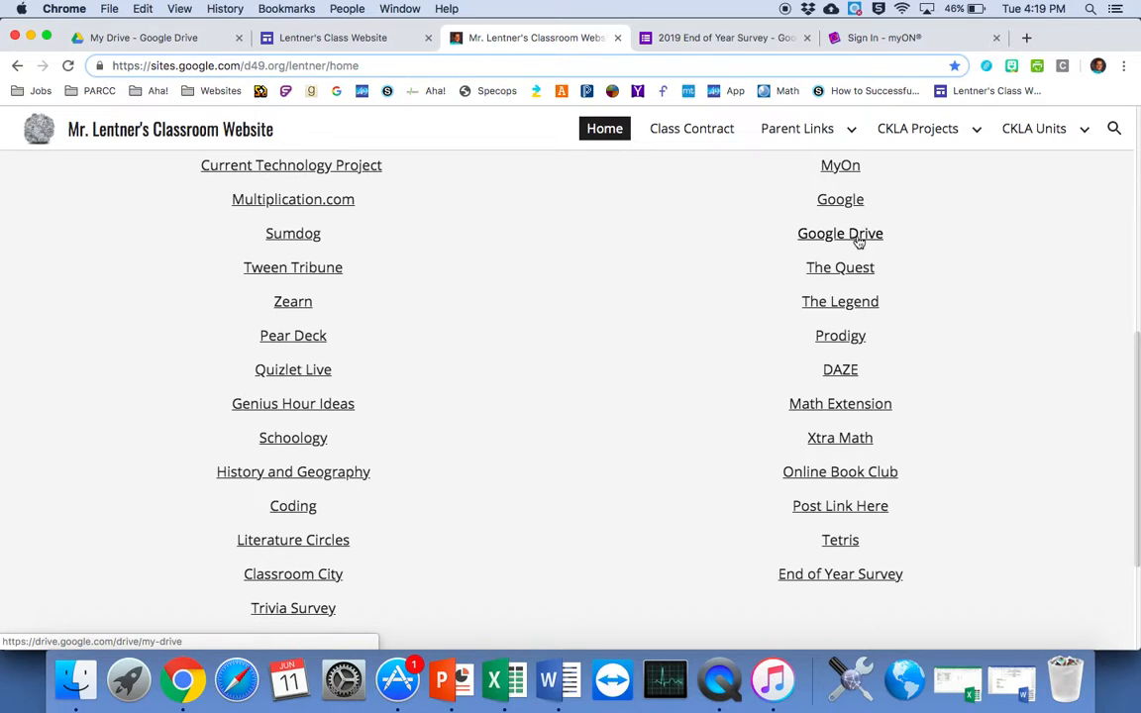
pyautogui.scroll(-1, 416, 400)
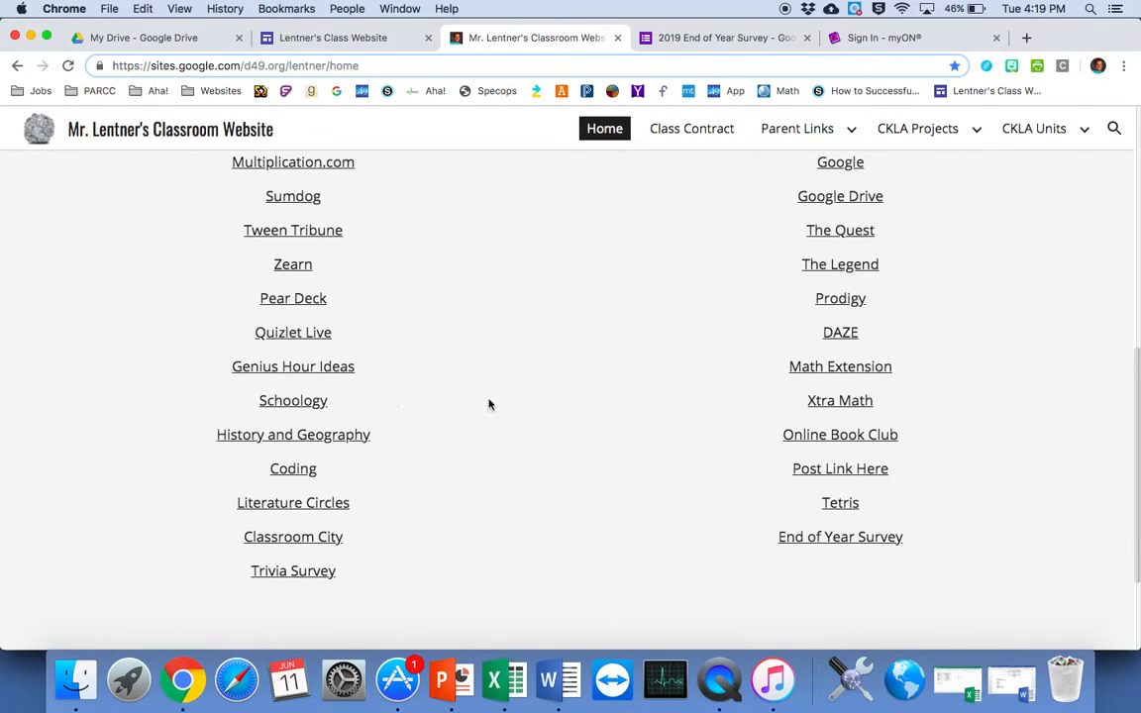
pyautogui.click(820, 471)
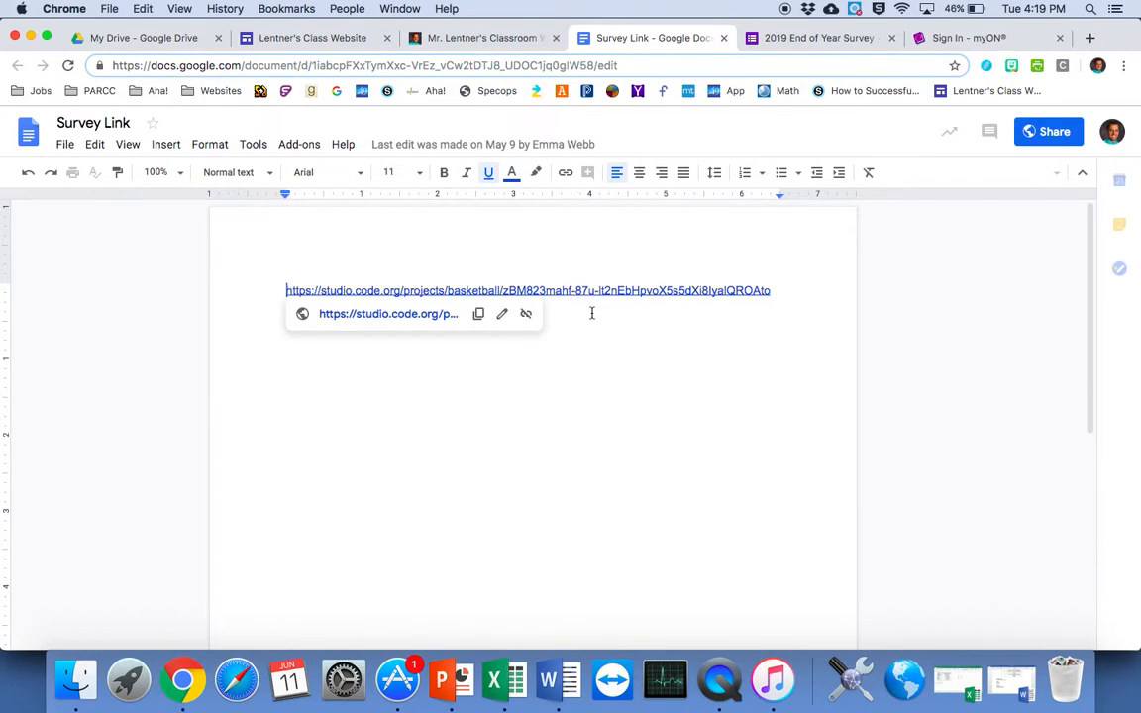
pyautogui.press('Down')
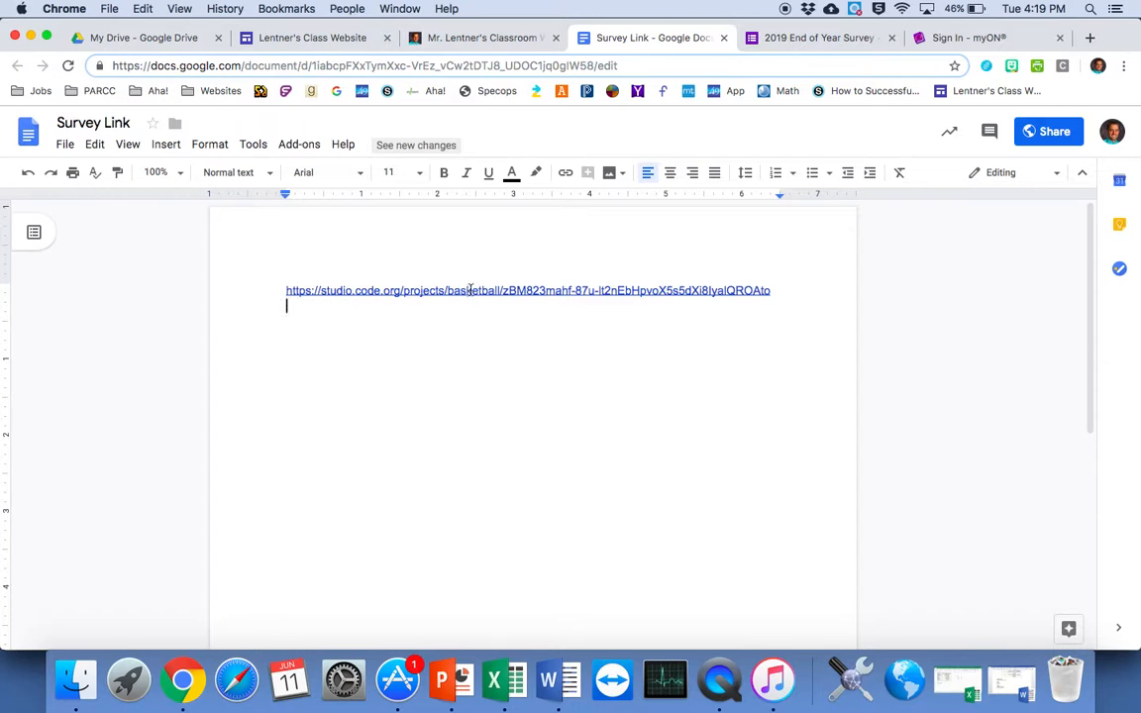
# - Return to the classroom website, open Current Technology Project from the quick links, and read through its Ancient Rome instructions
pyautogui.click(498, 39)
pyautogui.scroll(3, 584, 344)
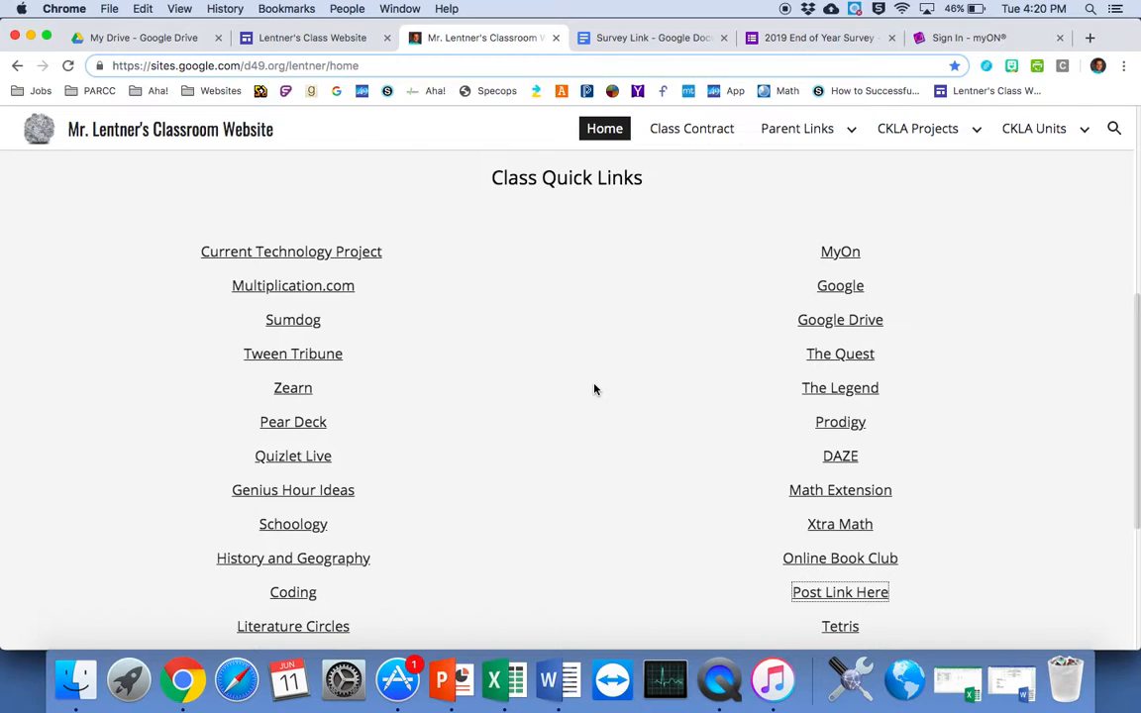
pyautogui.scroll(-1, 595, 390)
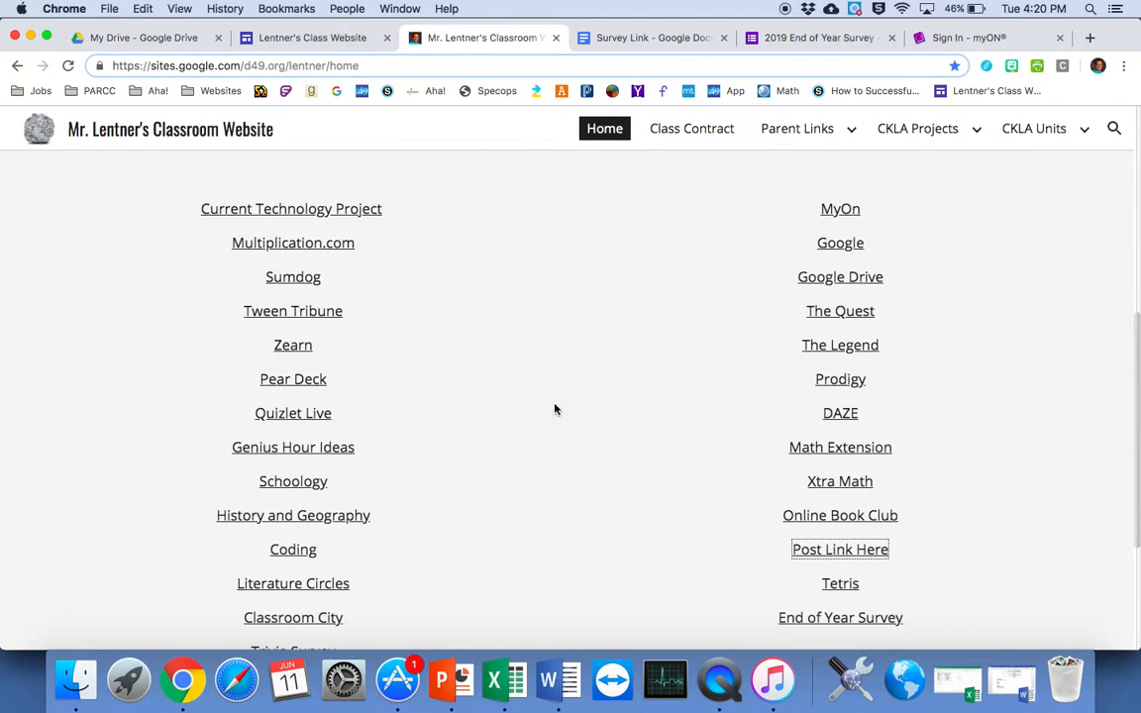
pyautogui.click(367, 221)
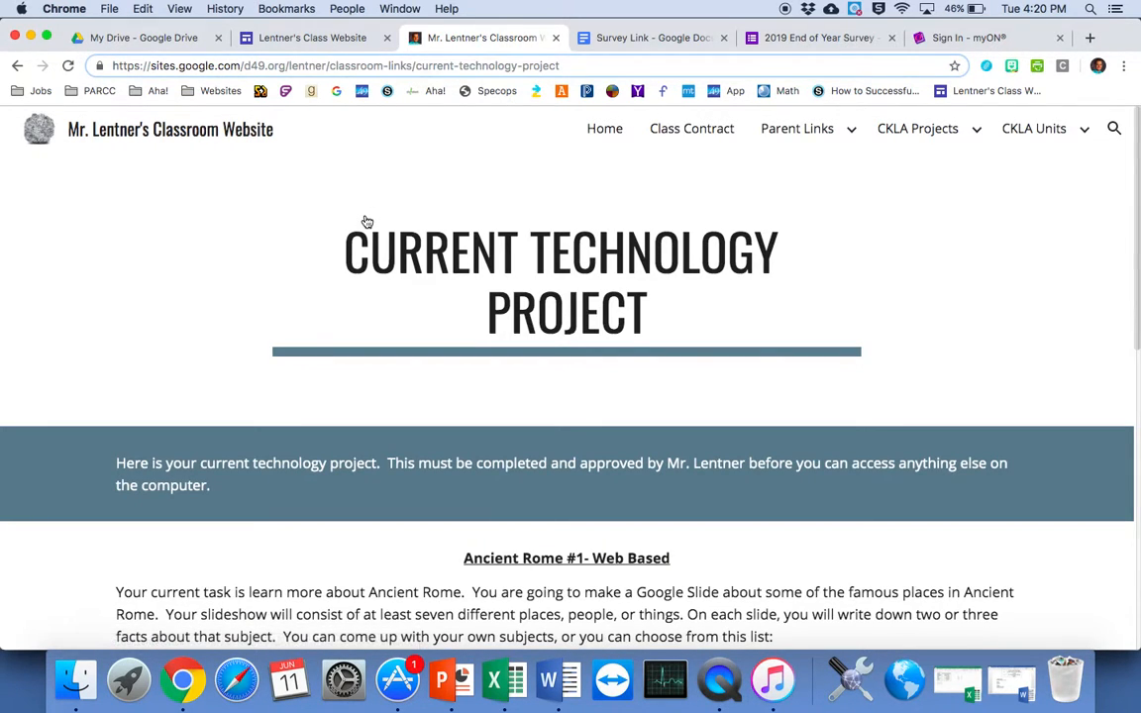
pyautogui.scroll(-3, 485, 464)
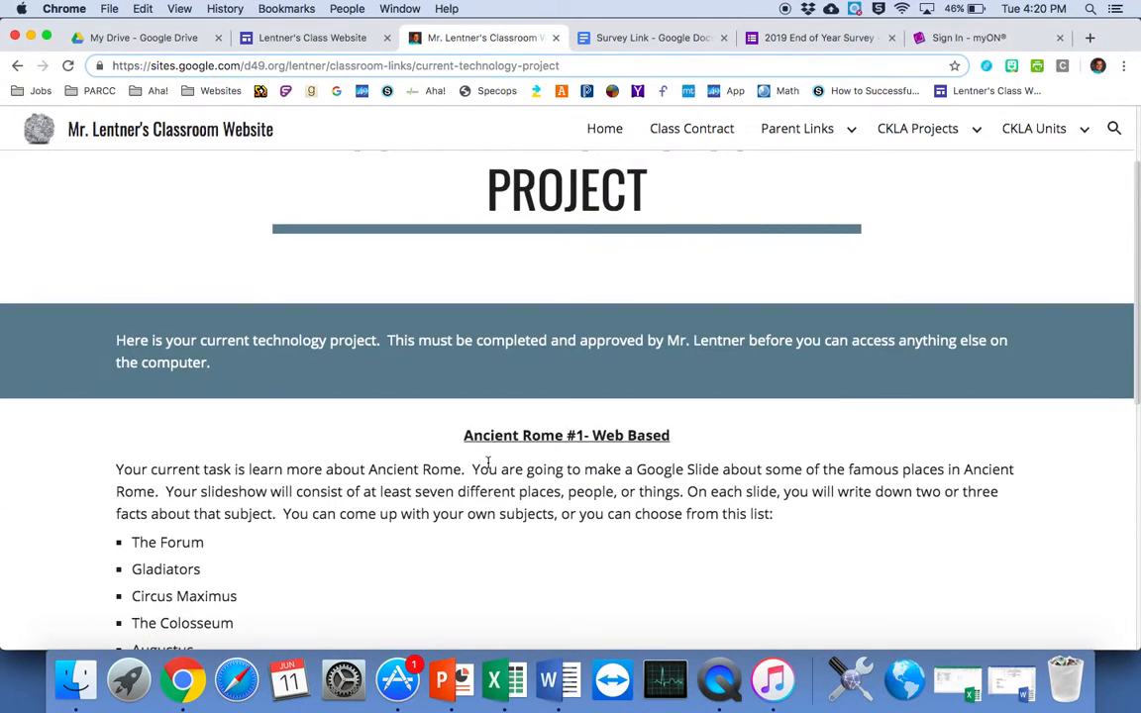
pyautogui.scroll(-12, 487, 463)
pyautogui.scroll(10, 487, 466)
pyautogui.scroll(3, 488, 462)
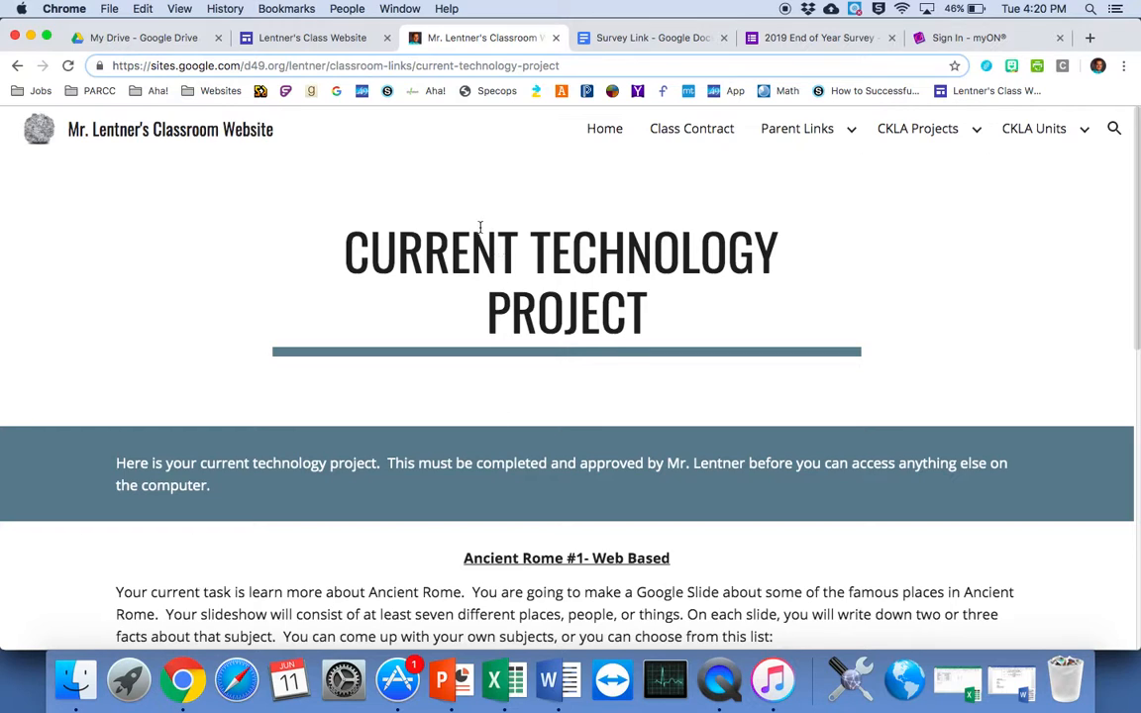
# - Go back to the classroom website's home page and return to the new class website's editor
pyautogui.click(608, 135)
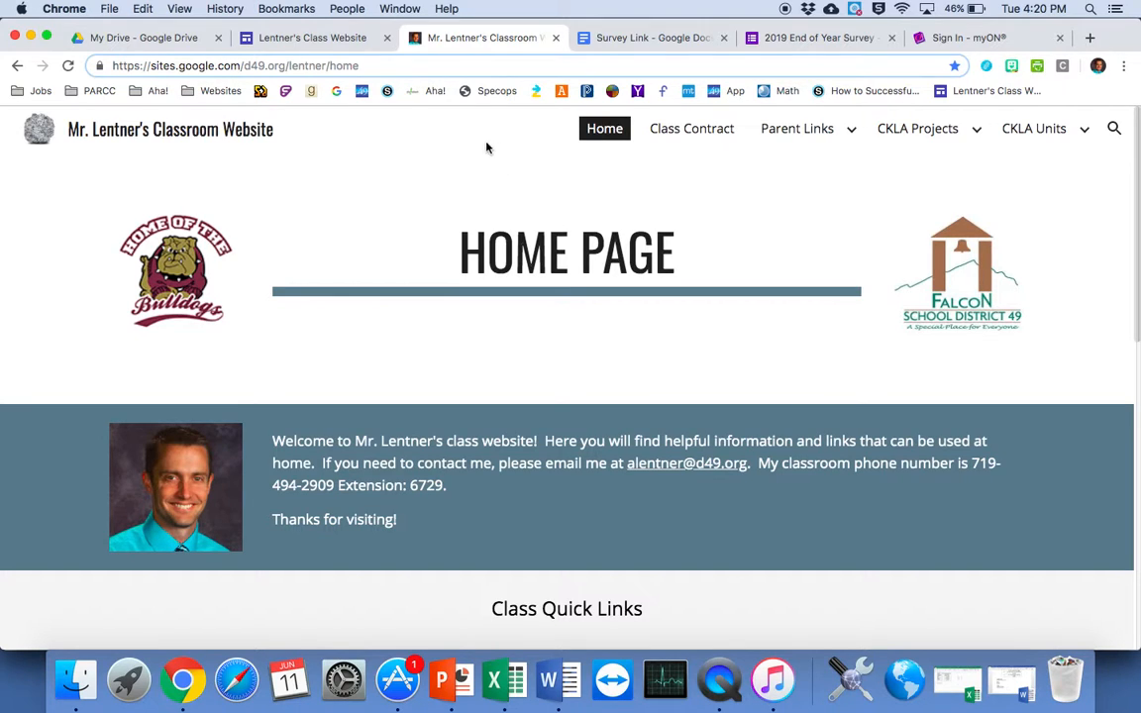
pyautogui.click(309, 39)
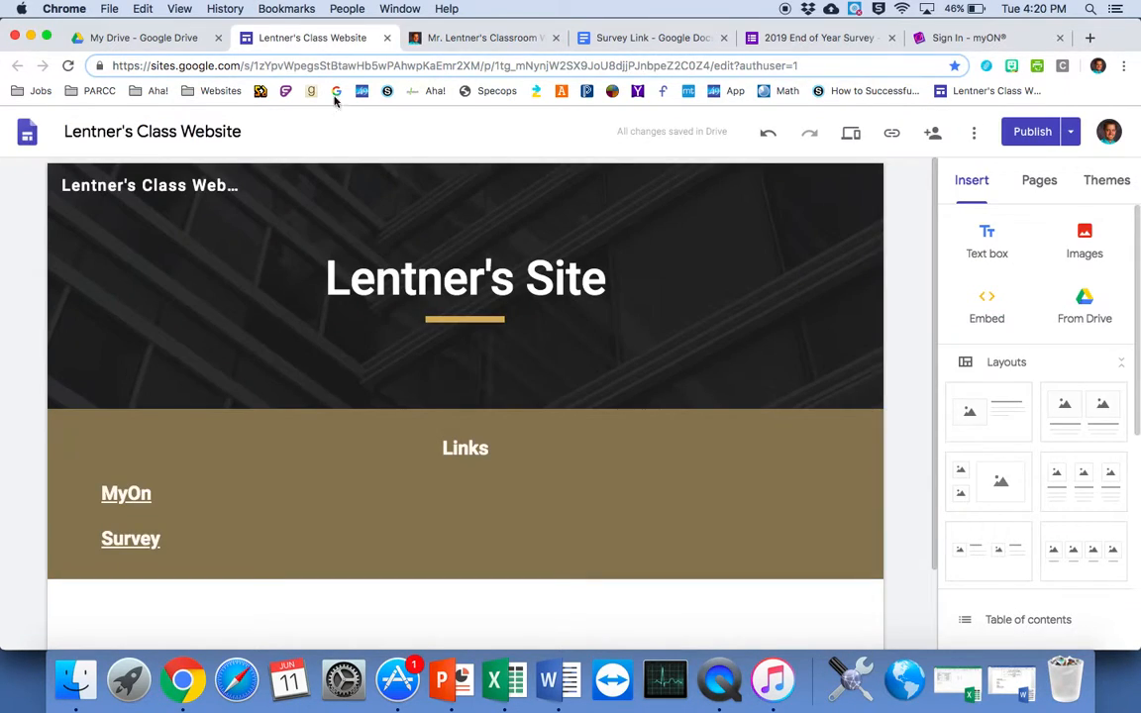